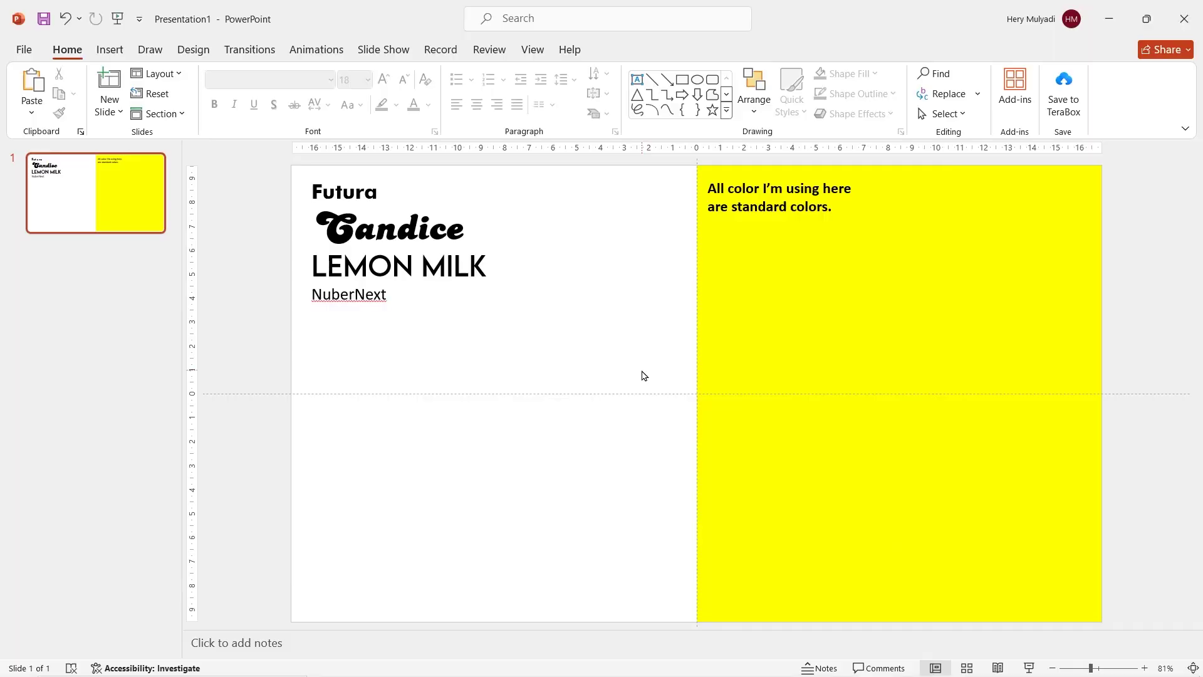
- Set up an empty slide with a blank layout for the design
click(109, 112)
click(134, 301)
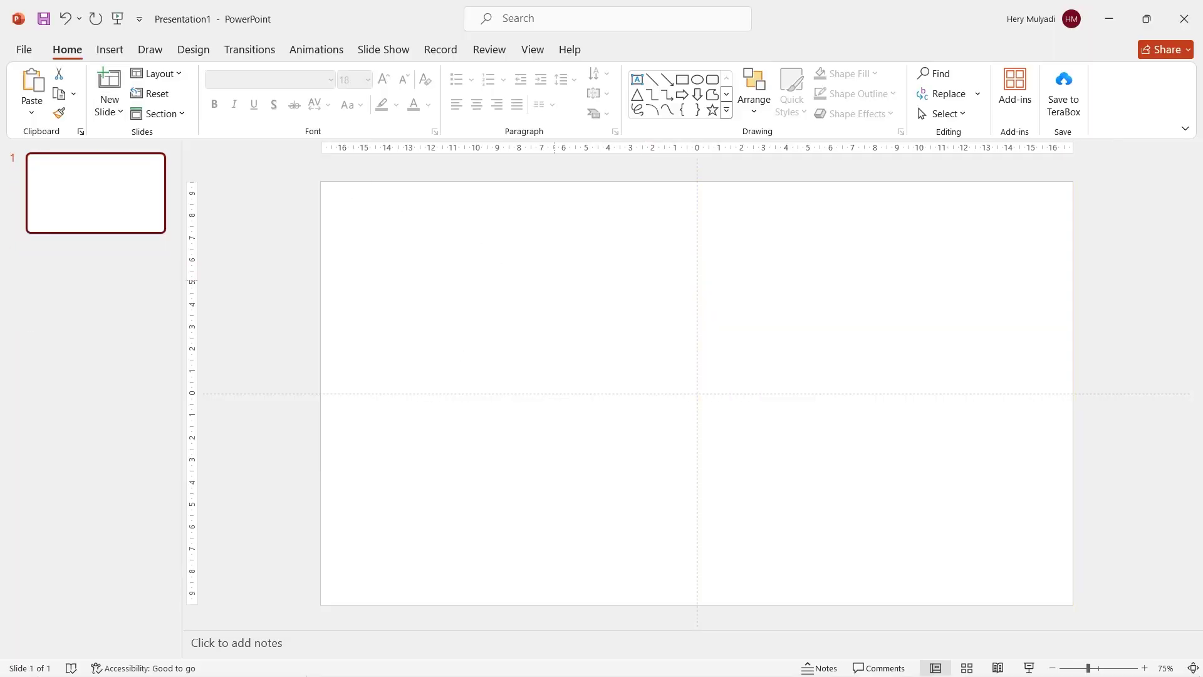
click(645, 347)
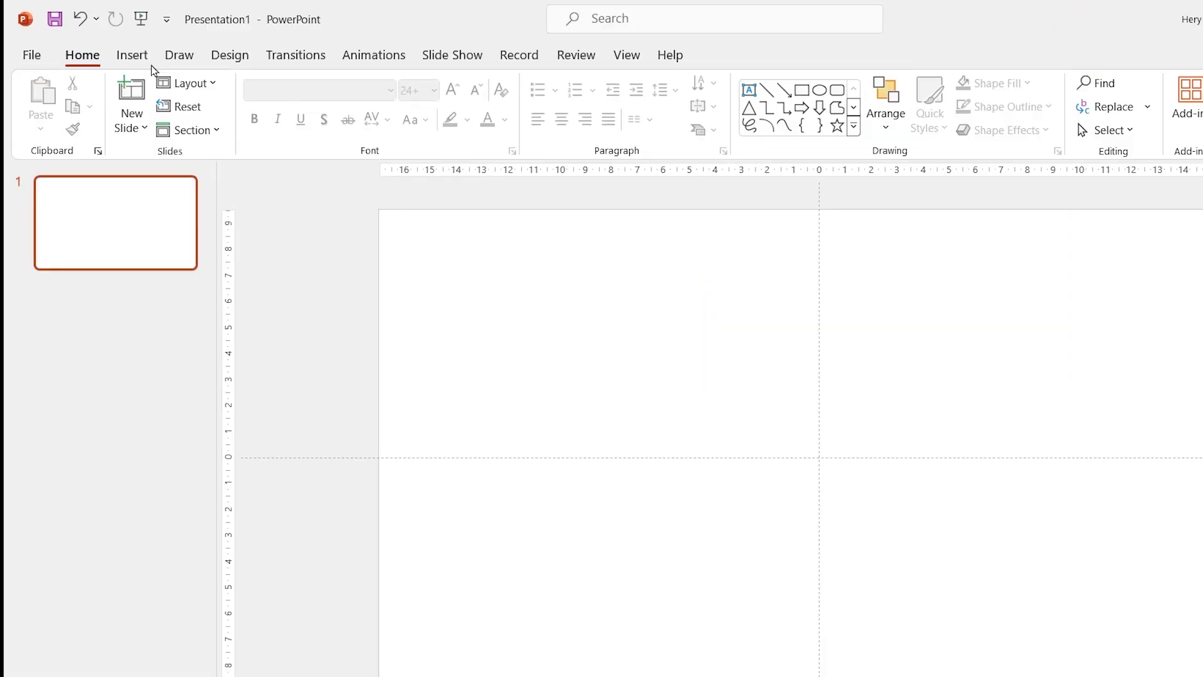
- Insert the tall blue mountain cable-car photo onto the blank slide
click(110, 50)
click(127, 107)
click(182, 184)
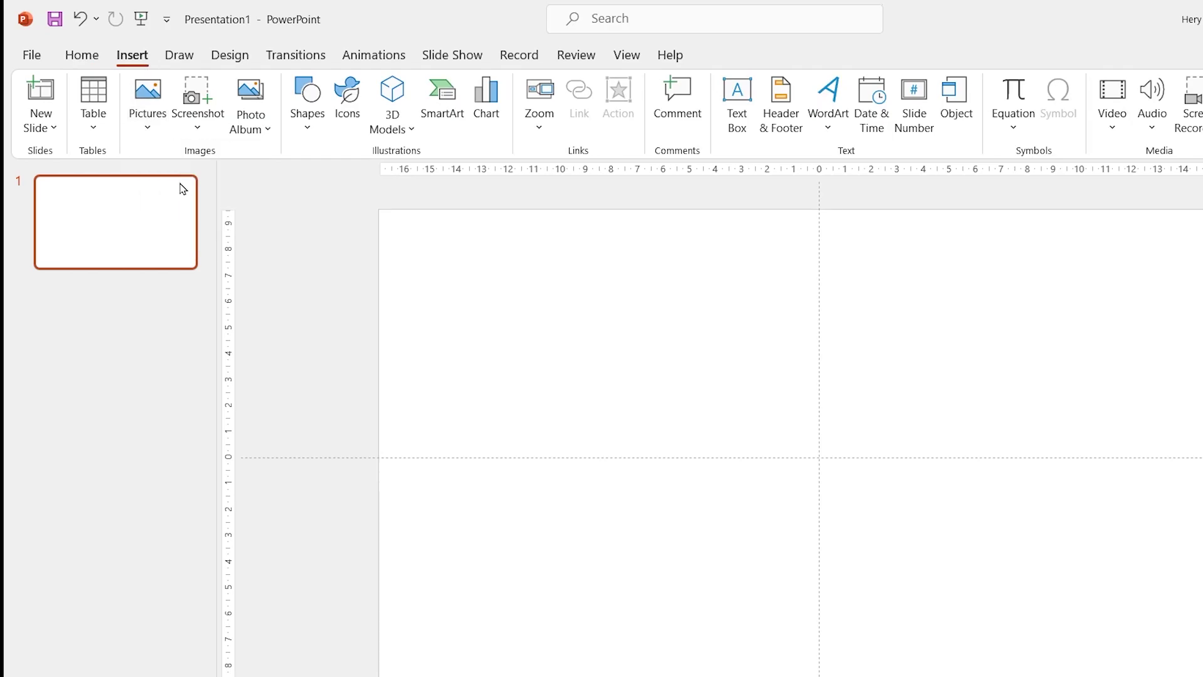
click(209, 161)
double_click(209, 160)
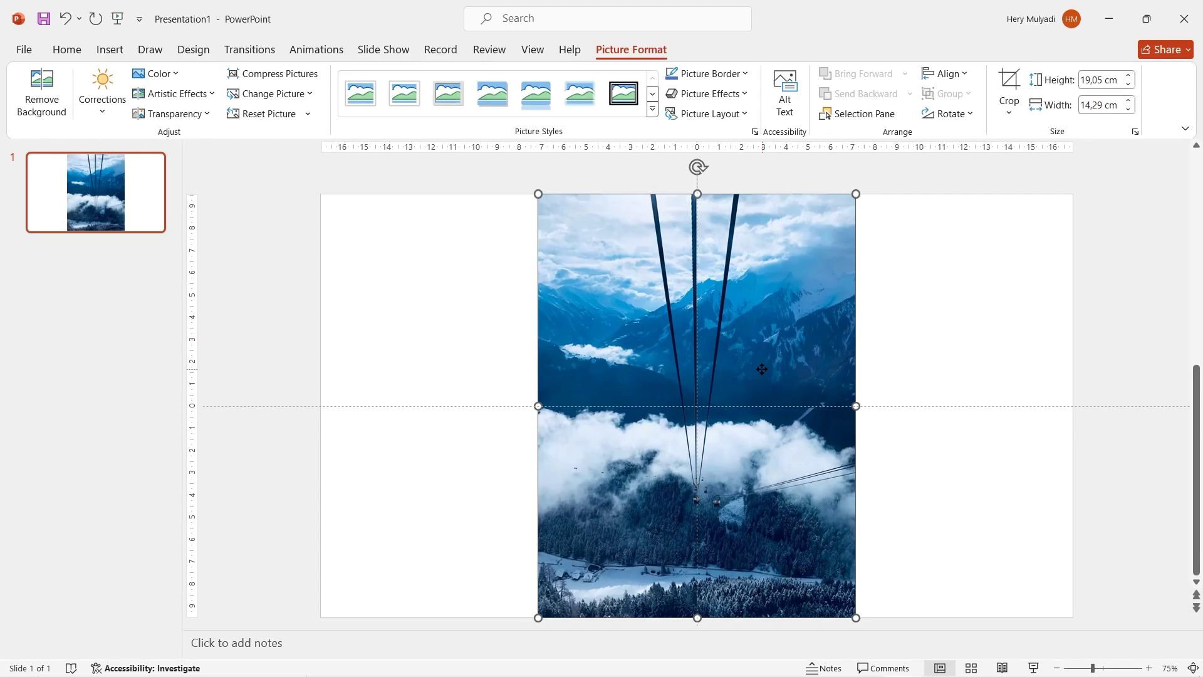
- Enlarge the photo to about 45.09 cm wide and 60.11 cm high from the slide's top edge and crop it to the slide area
scroll(762, 369, down, 2)
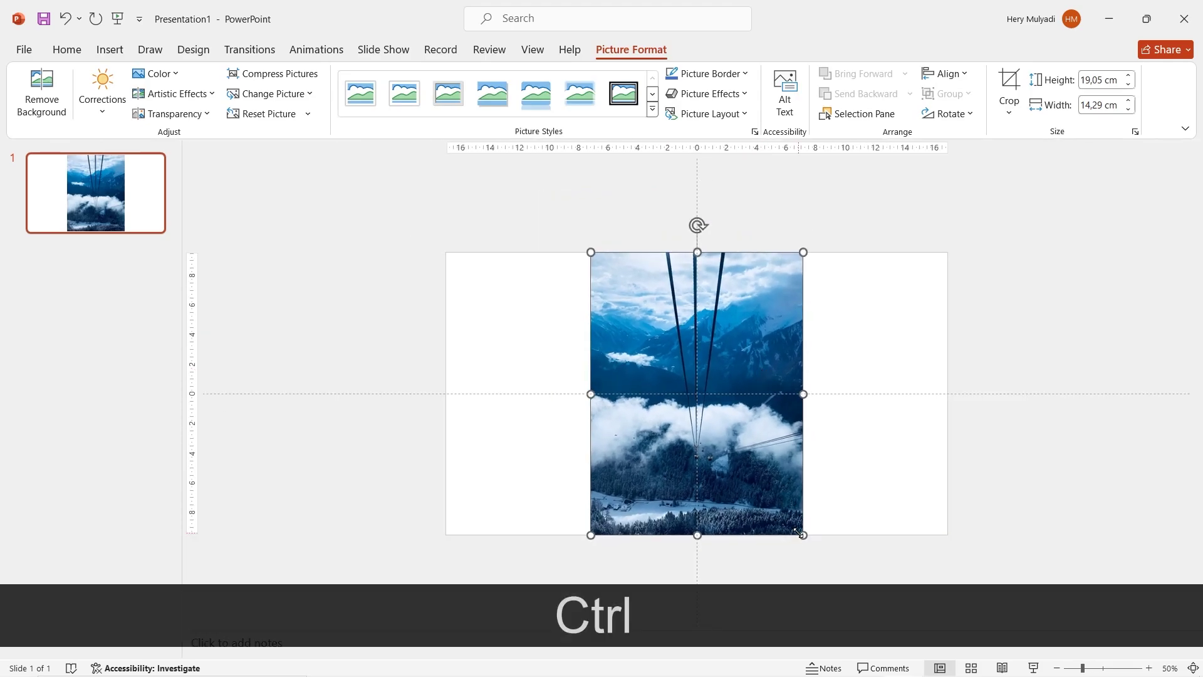
drag(801, 534, 948, 642)
ctrl+scroll(731, 519, down, 4)
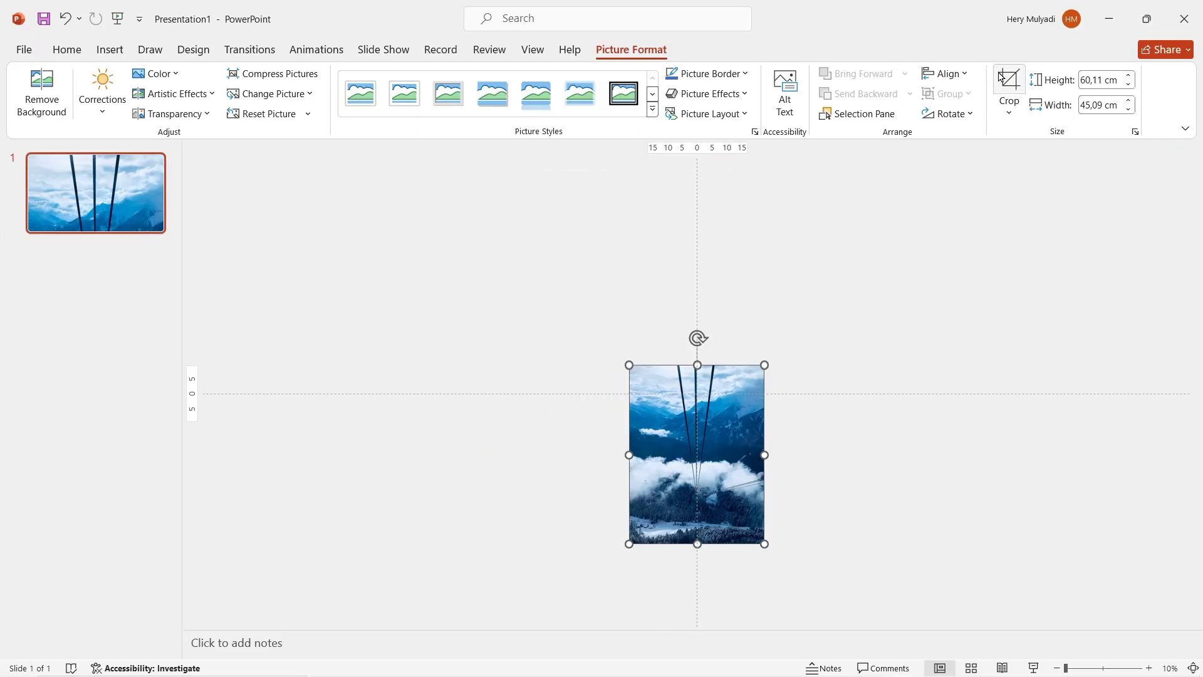
click(1006, 80)
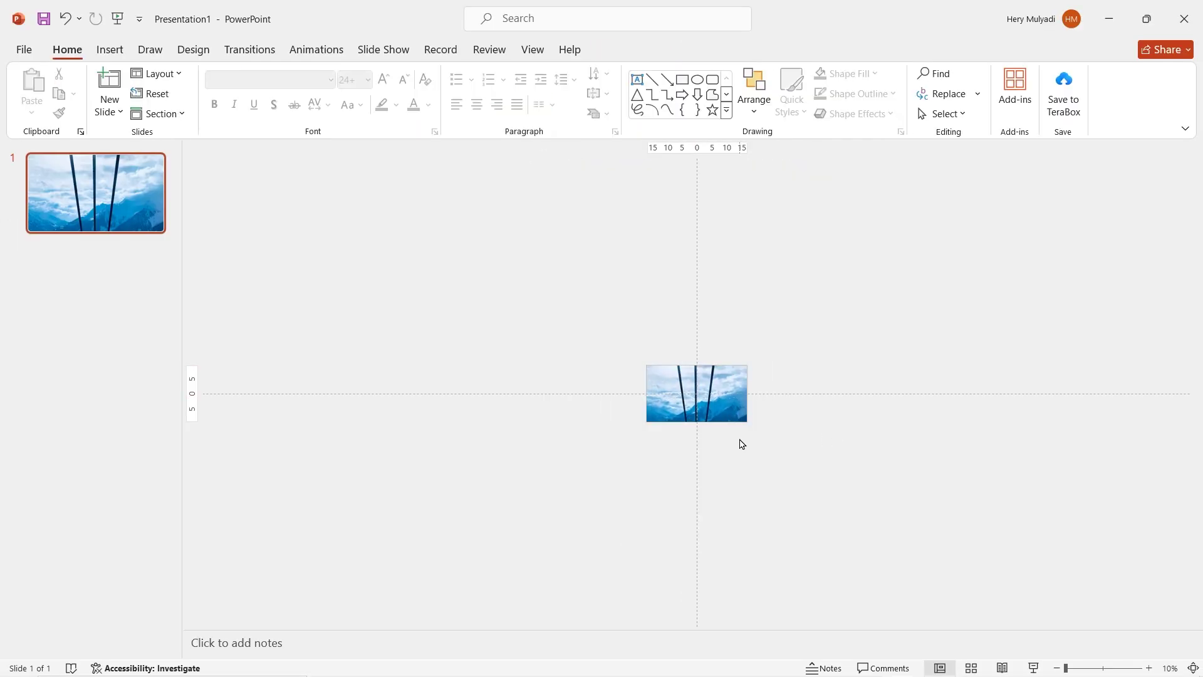
scroll(721, 452, up, 4)
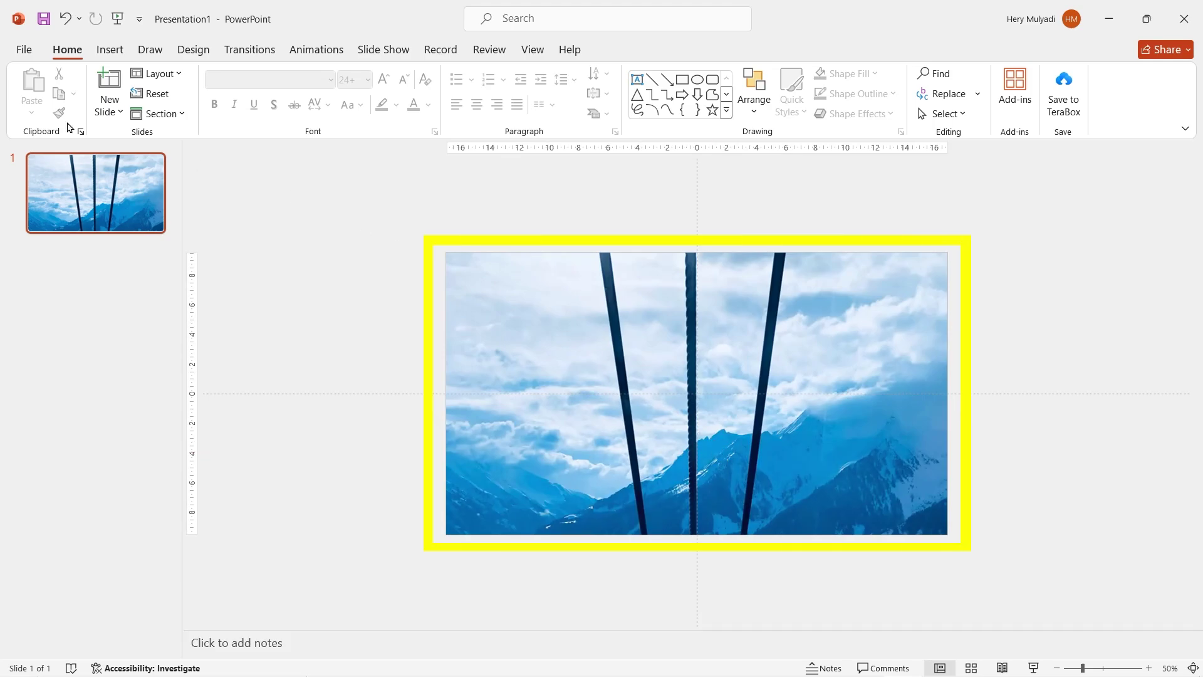
- Duplicate slide 1 and shift the copy's photo straight up within its crop frame by one slide height
right_click(66, 214)
click(134, 368)
click(741, 353)
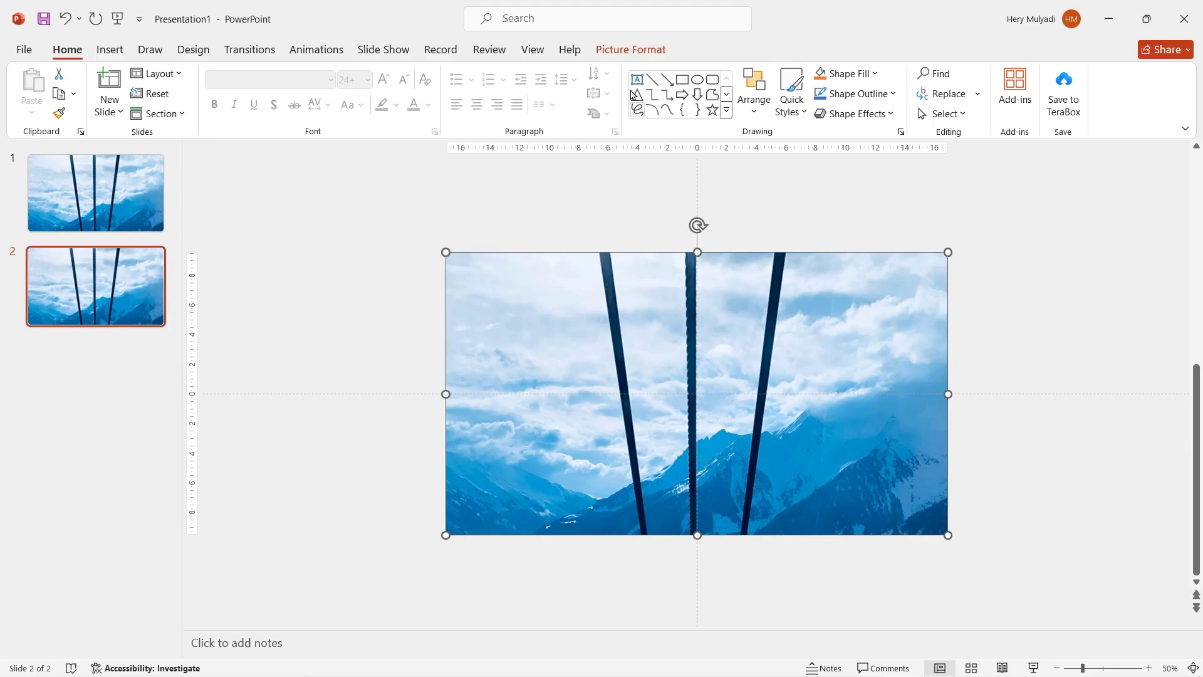
click(630, 50)
click(1005, 77)
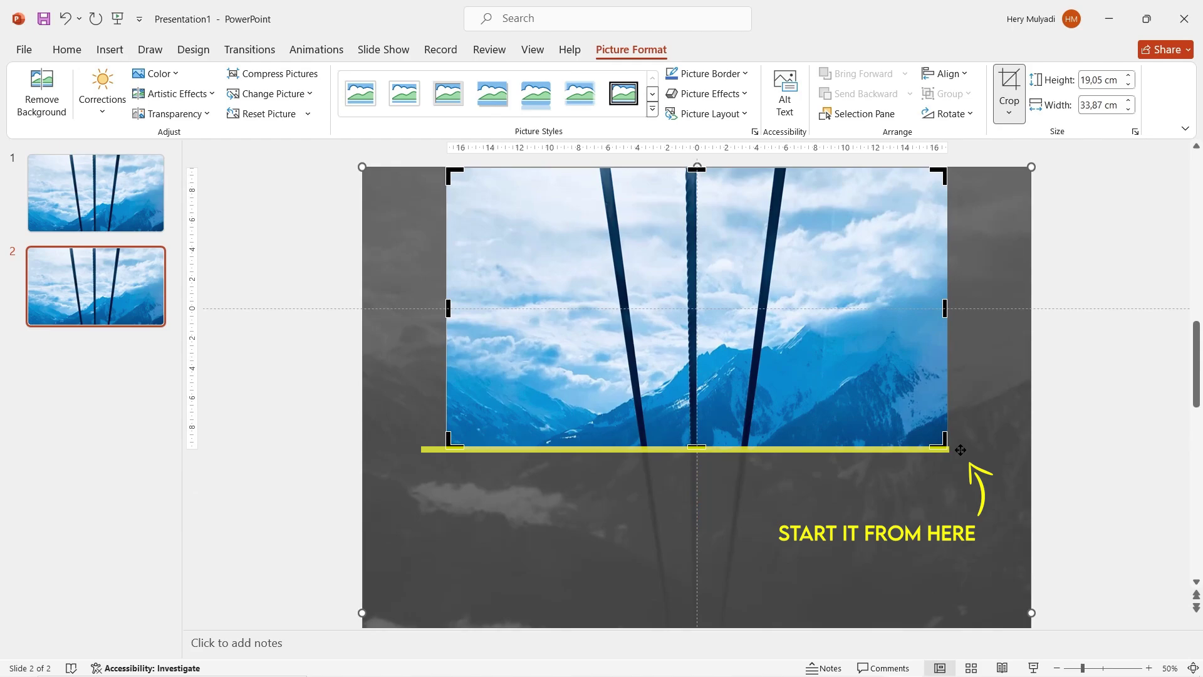
drag(959, 445, 959, 169)
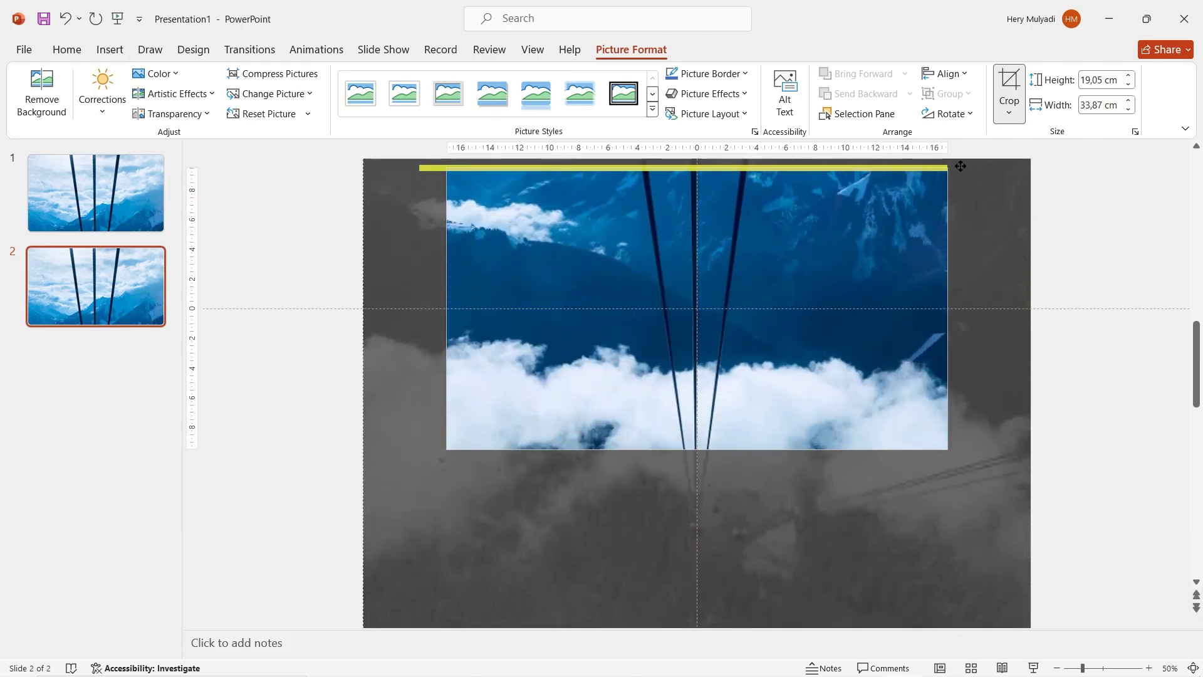
click(333, 363)
- Duplicate slide 2 and shift the new slide's photo up another slide height within its crop frame to reveal the forest
right_click(121, 306)
click(157, 457)
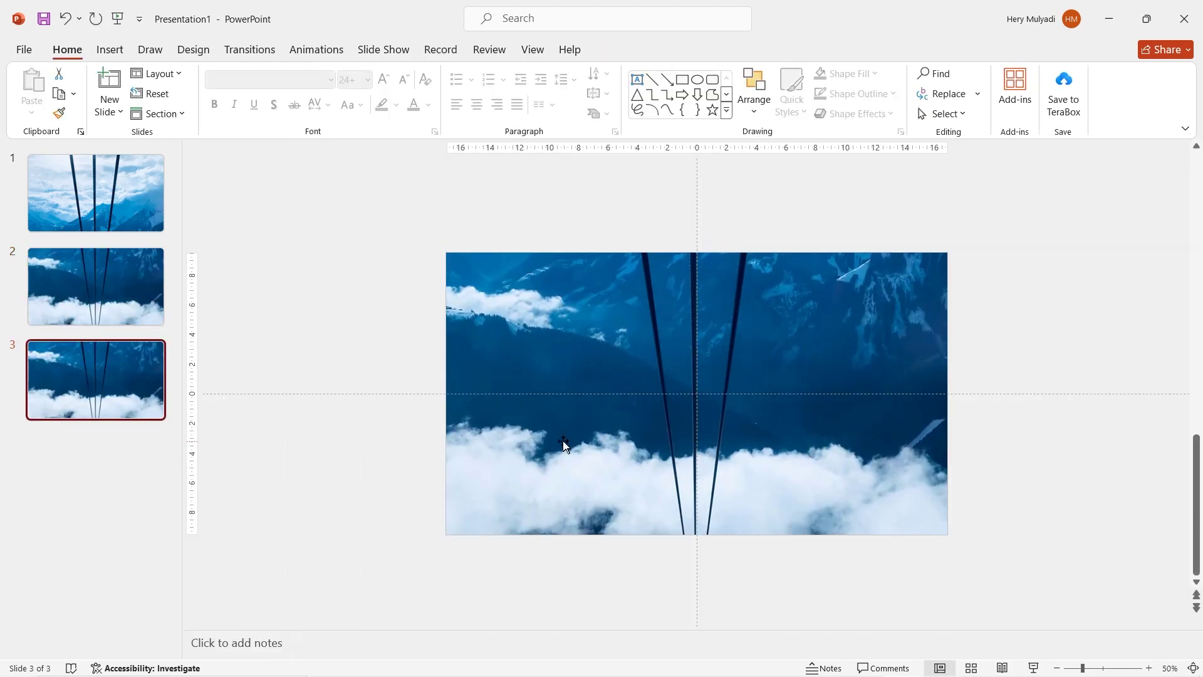
click(676, 458)
click(653, 53)
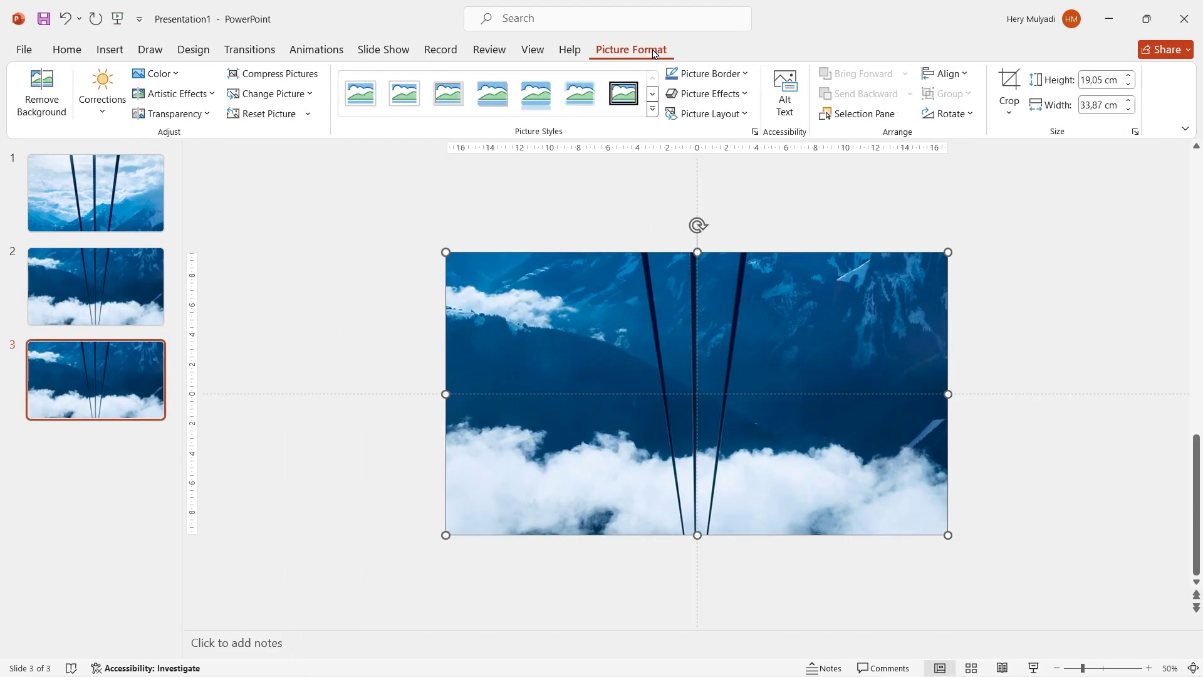
click(1013, 85)
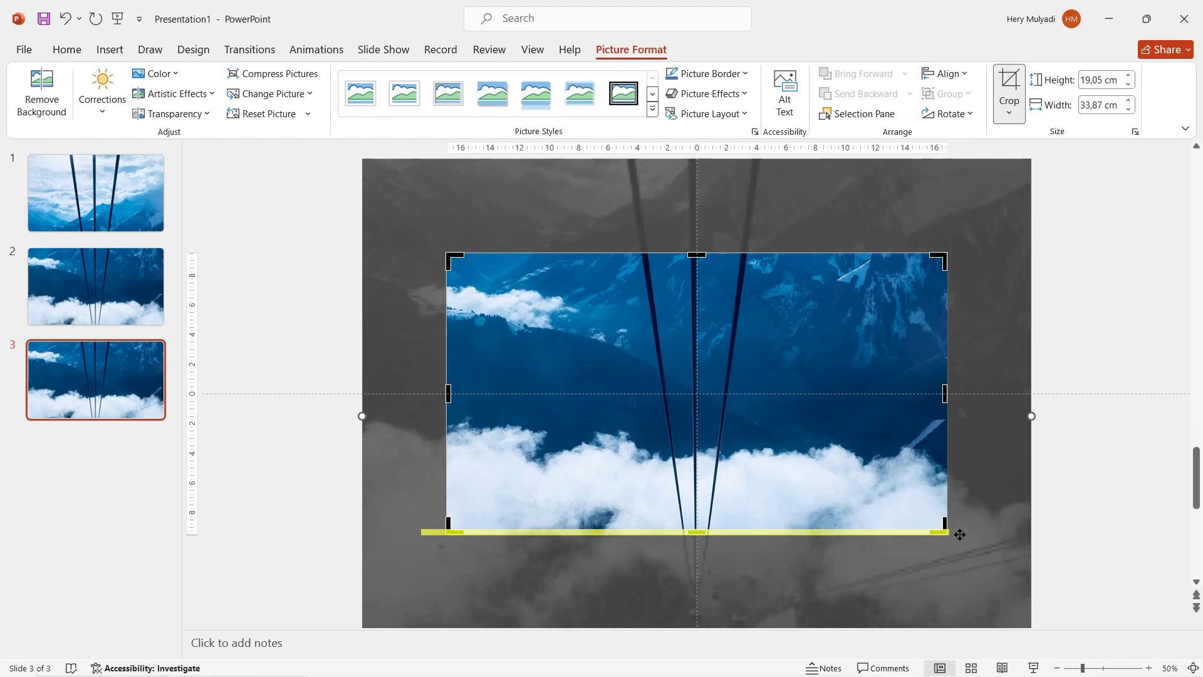
key(shift)
drag(959, 533, 961, 250)
click(301, 325)
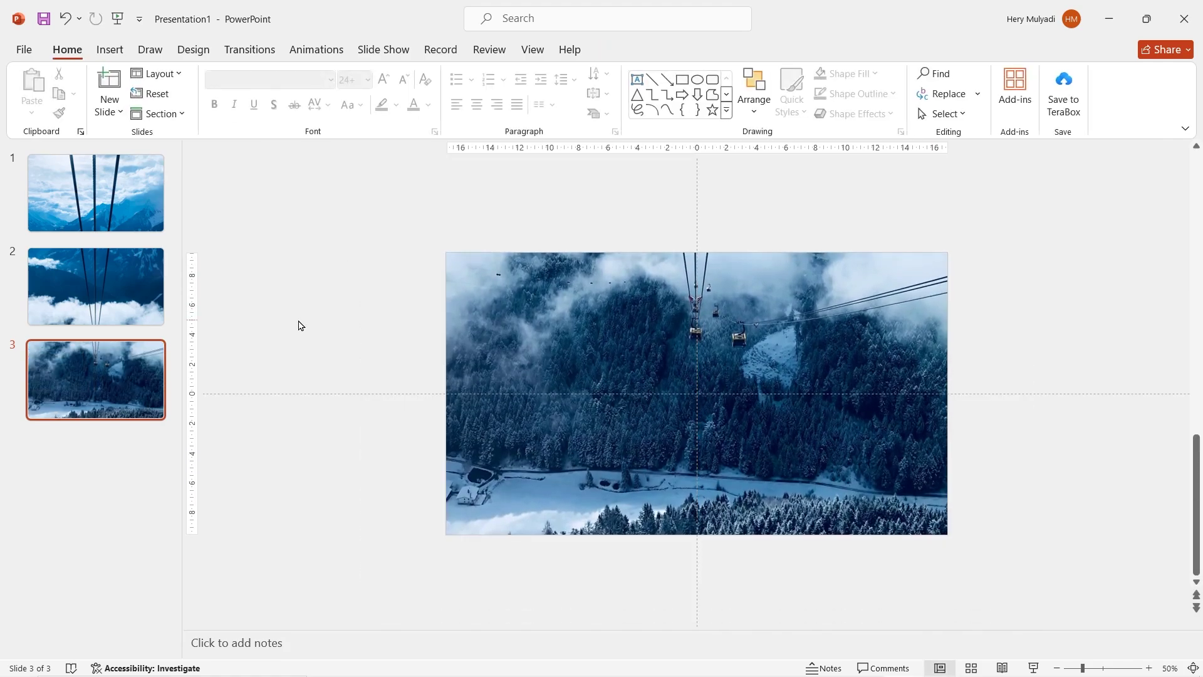
- Paste the yellow "Mayrhofen" title and white "Tourism Attraction" subtitle onto the centre of slide 1
click(113, 195)
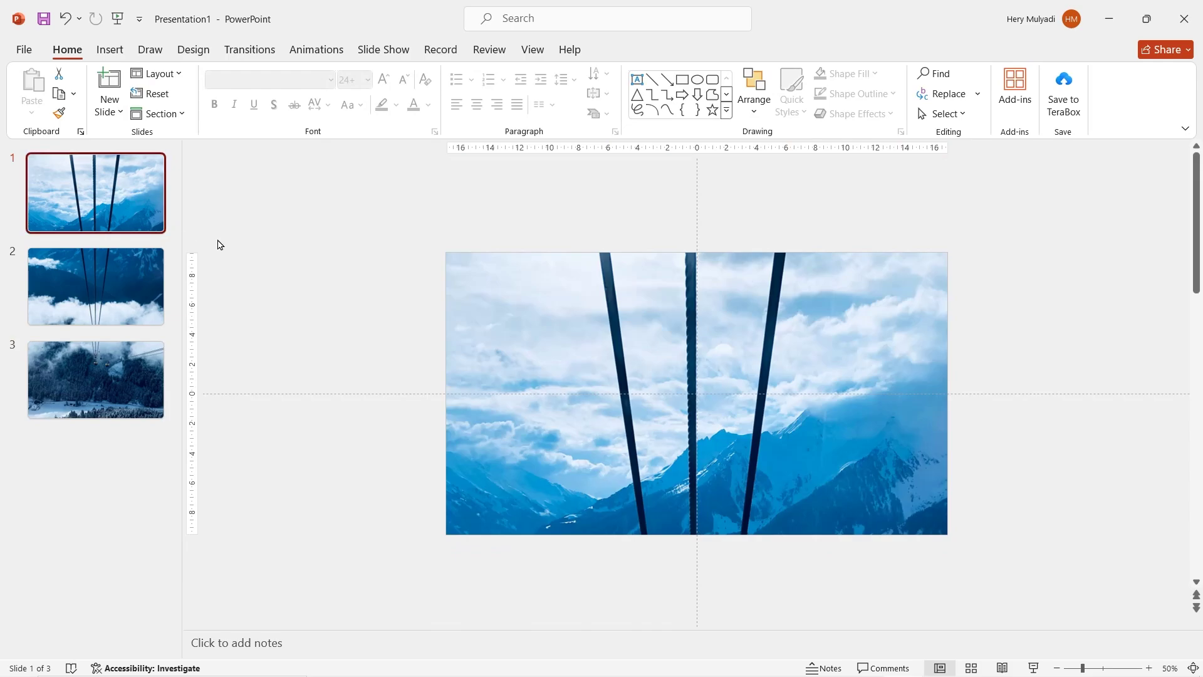
click(110, 49)
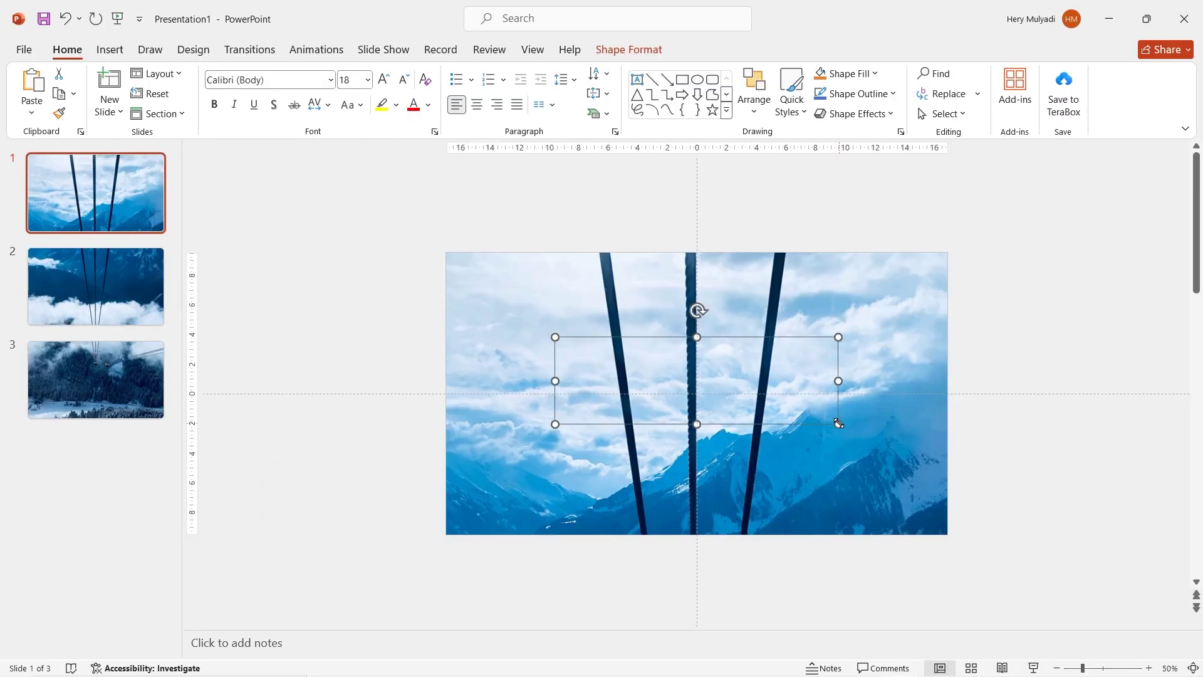
key(ctrl+v)
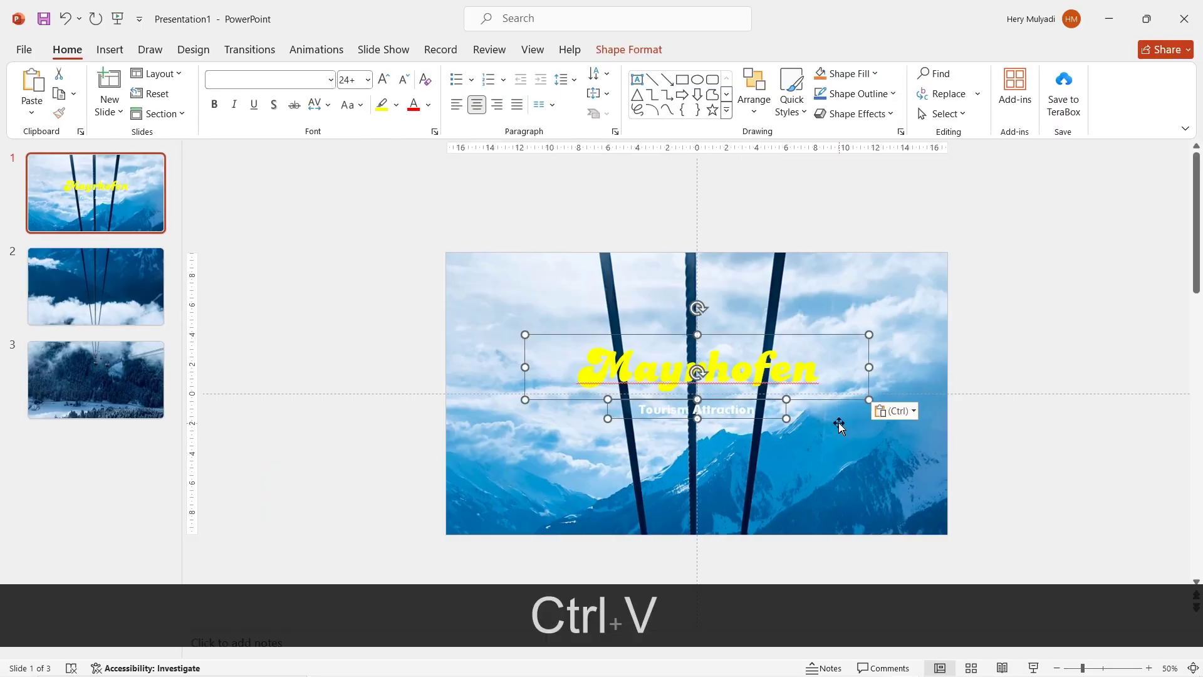
click(711, 362)
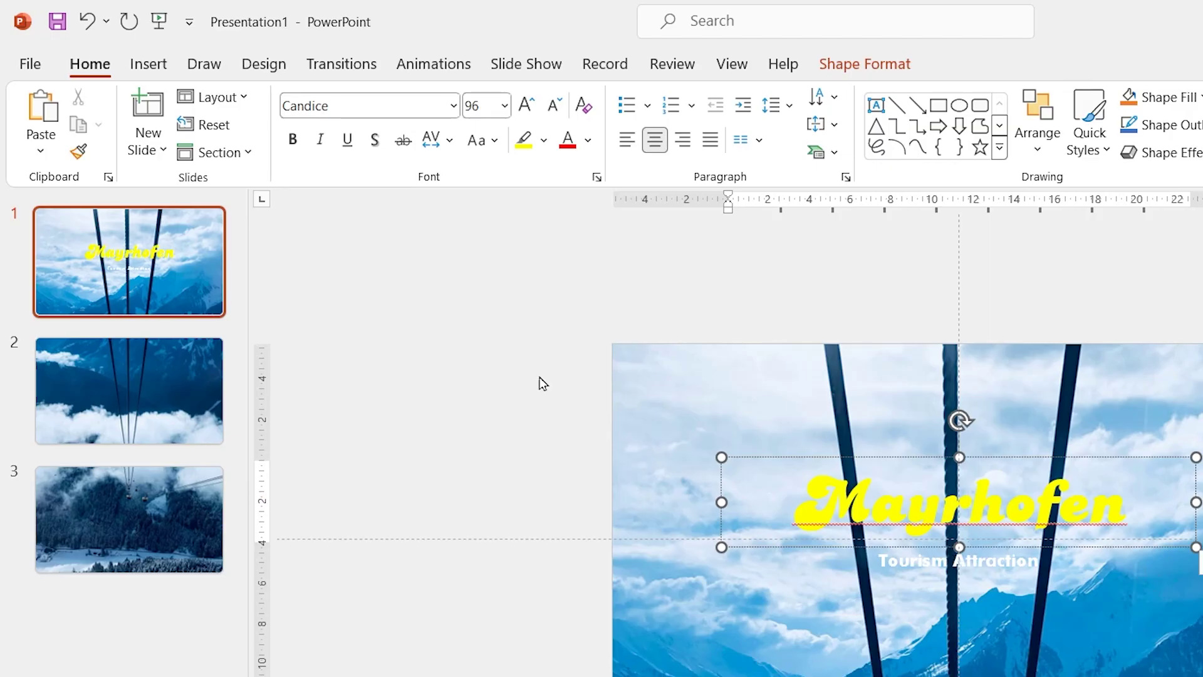
- Draw a rounded rectangle about 9.27 by 0.64 cm, fully round its ends, and centre it near the top of slide 1
click(116, 54)
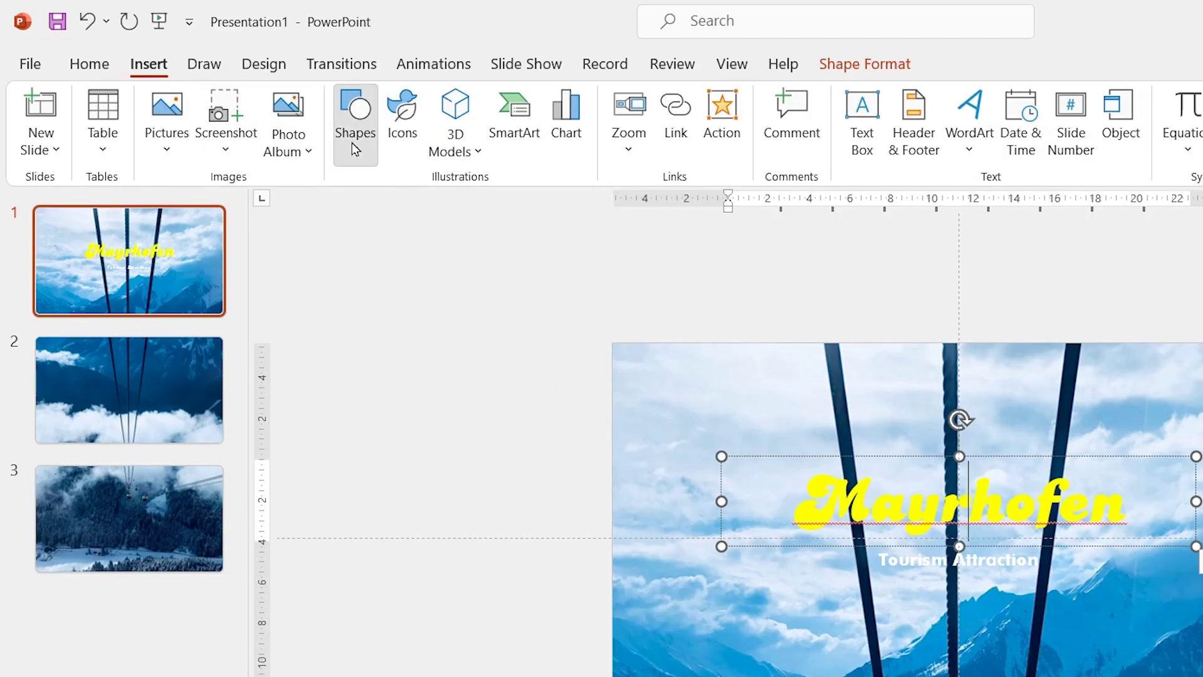
click(352, 141)
click(449, 211)
drag(774, 276, 774, 276)
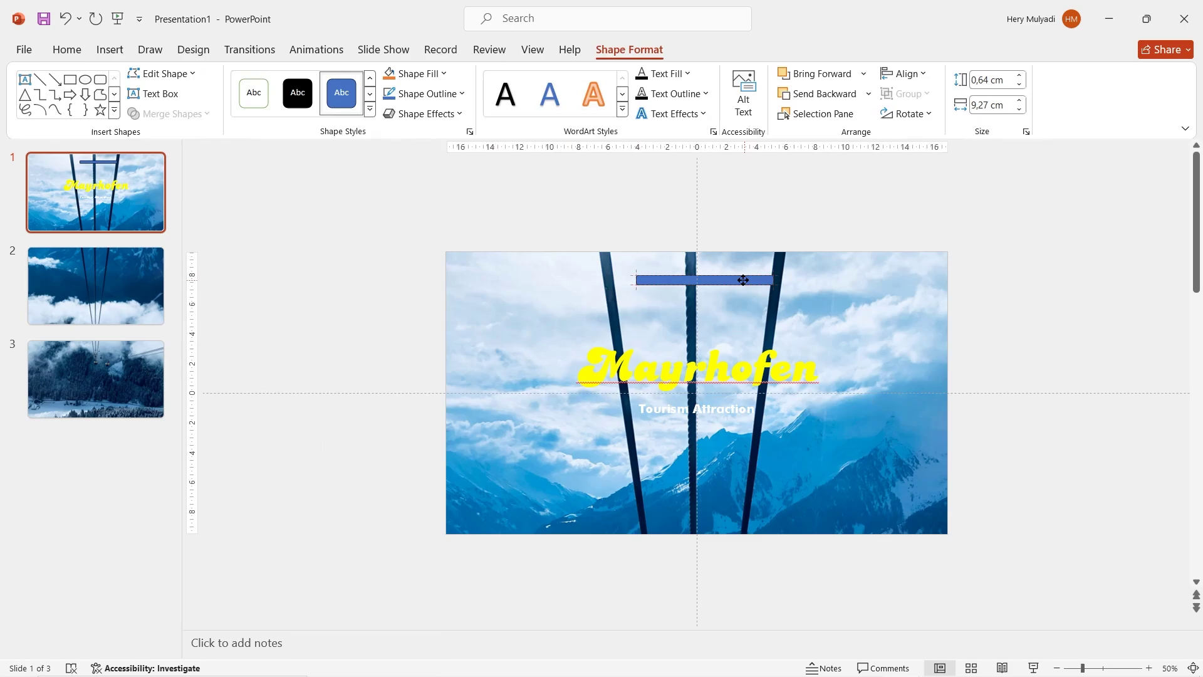
scroll(727, 249, up, 10)
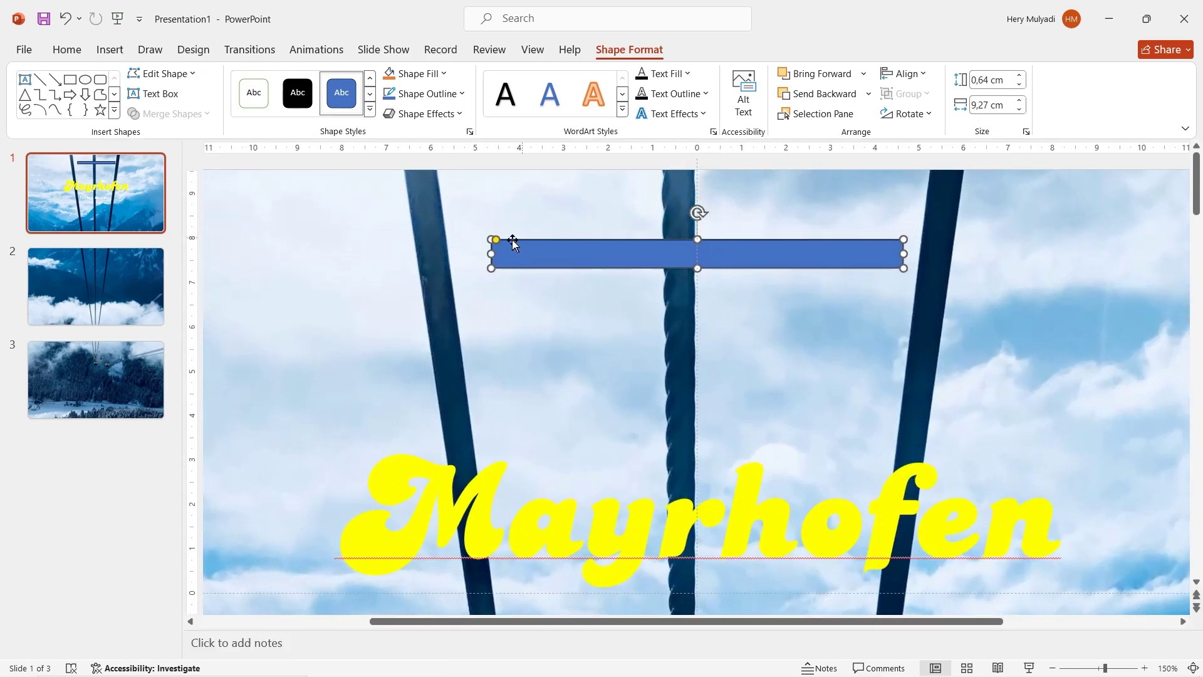
drag(495, 239, 716, 215)
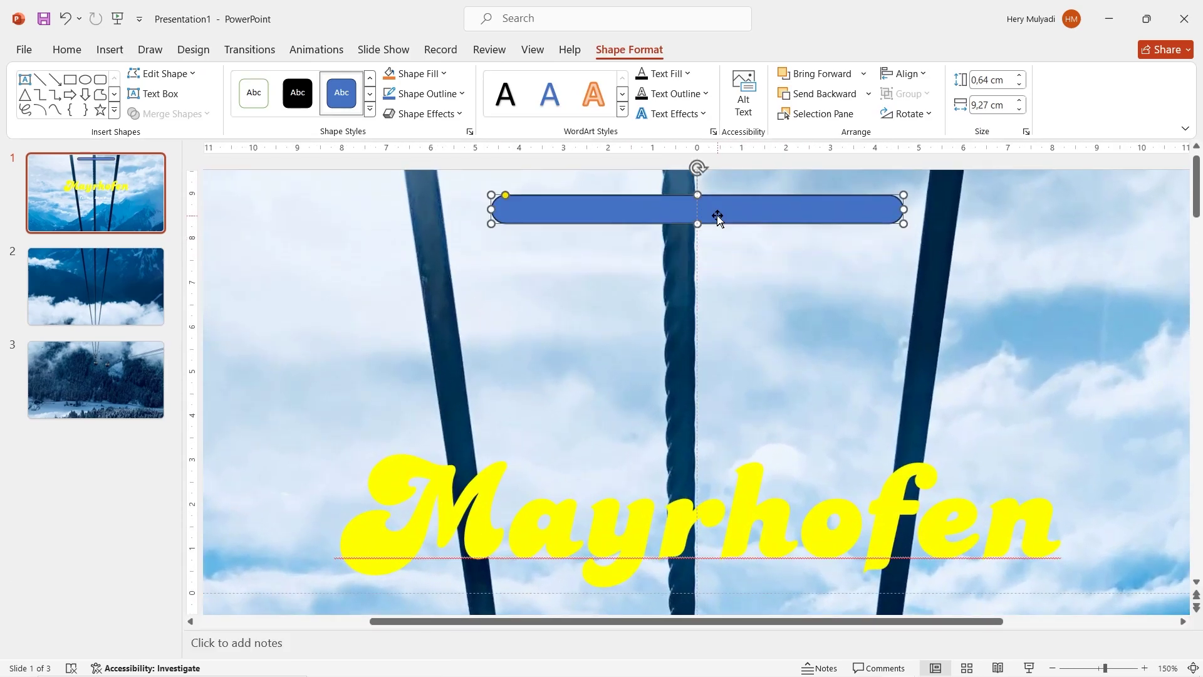
- Remove the rounded bar's outline and fill it with white
click(434, 94)
click(410, 293)
click(401, 74)
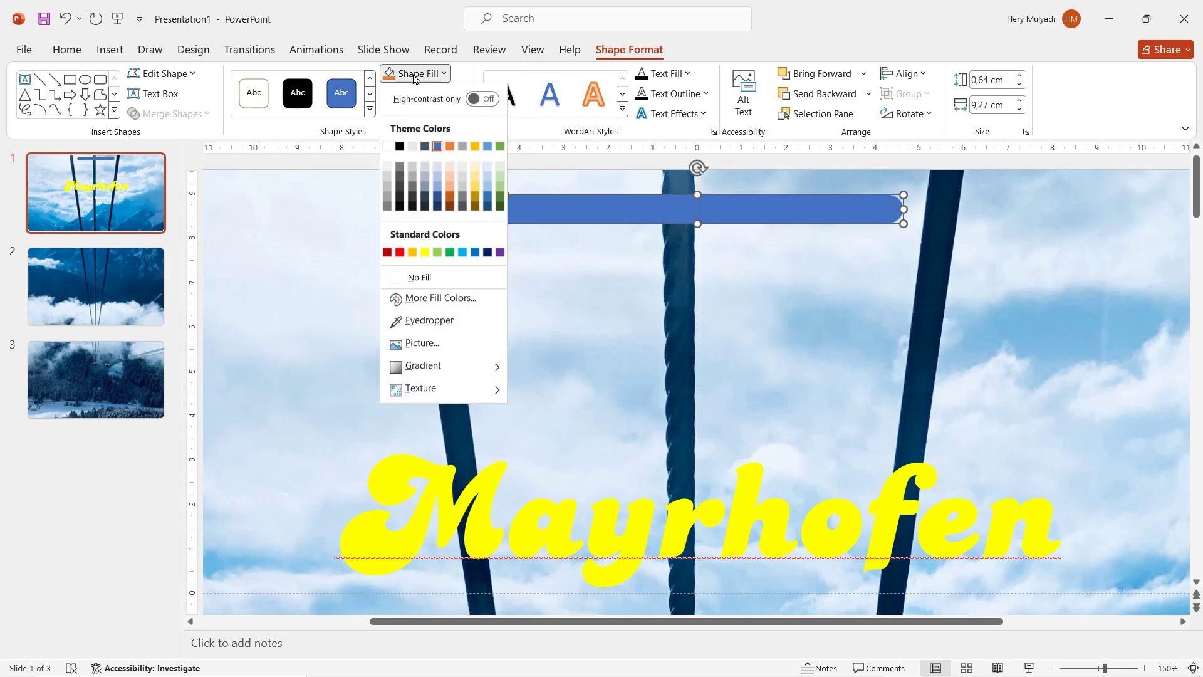
click(387, 148)
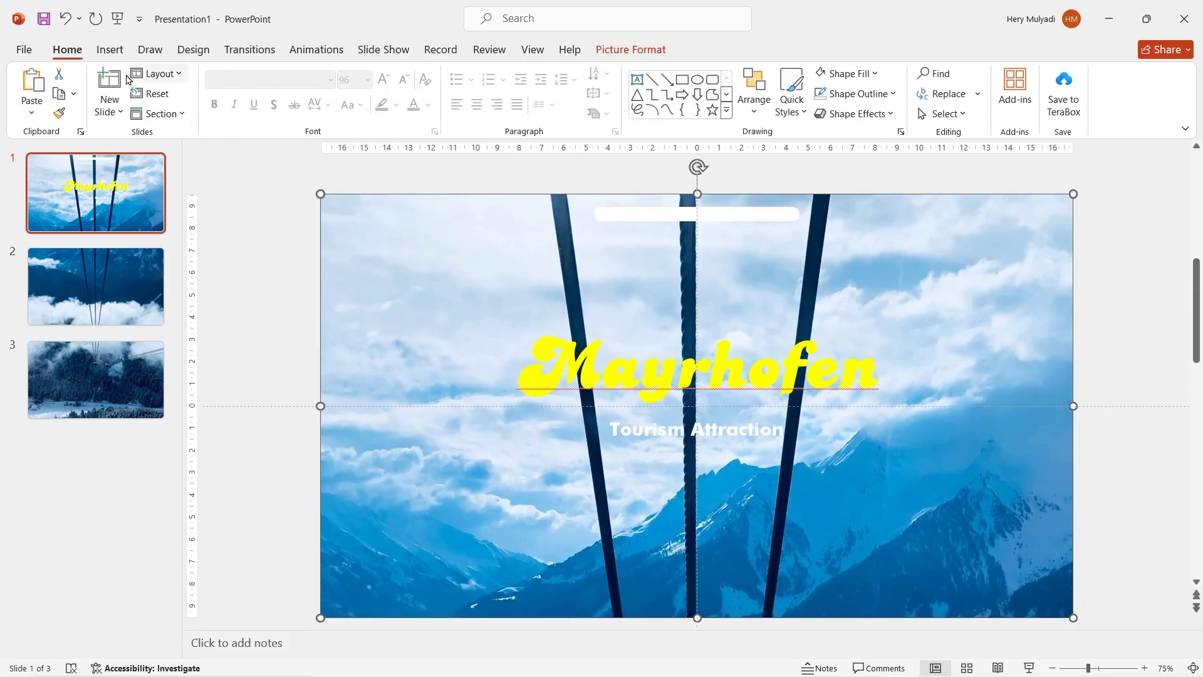
- Insert the stock icon with three left-pointing chevrons onto slide 1
click(110, 49)
click(292, 94)
scroll(601, 408, down, 3)
click(374, 481)
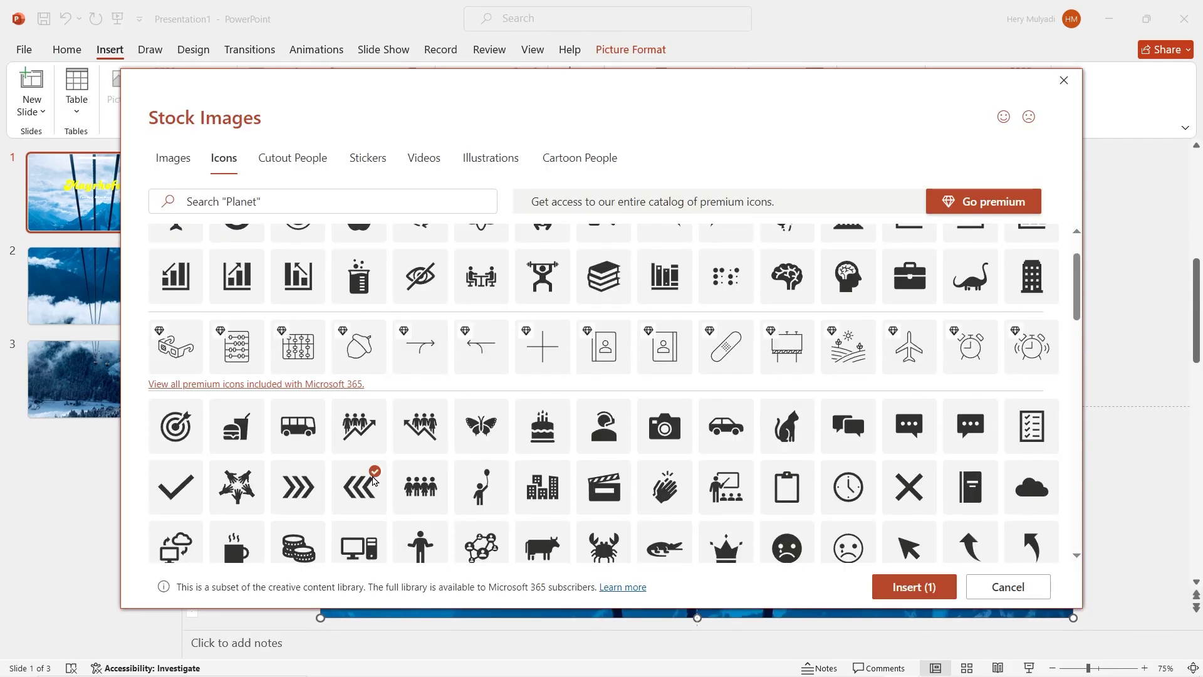
click(914, 586)
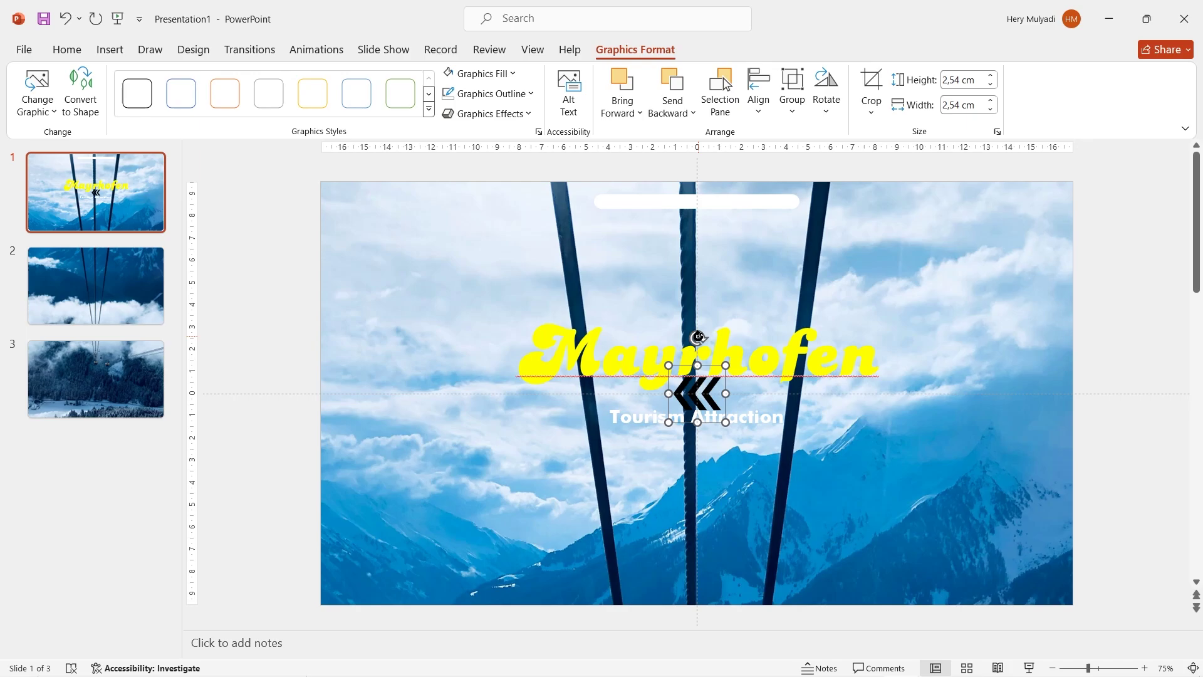
- Rotate the chevron icon to point down, shrink it to about 0.96 cm square, and centre it near the slide's bottom edge
drag(696, 336, 635, 394)
drag(697, 394, 701, 587)
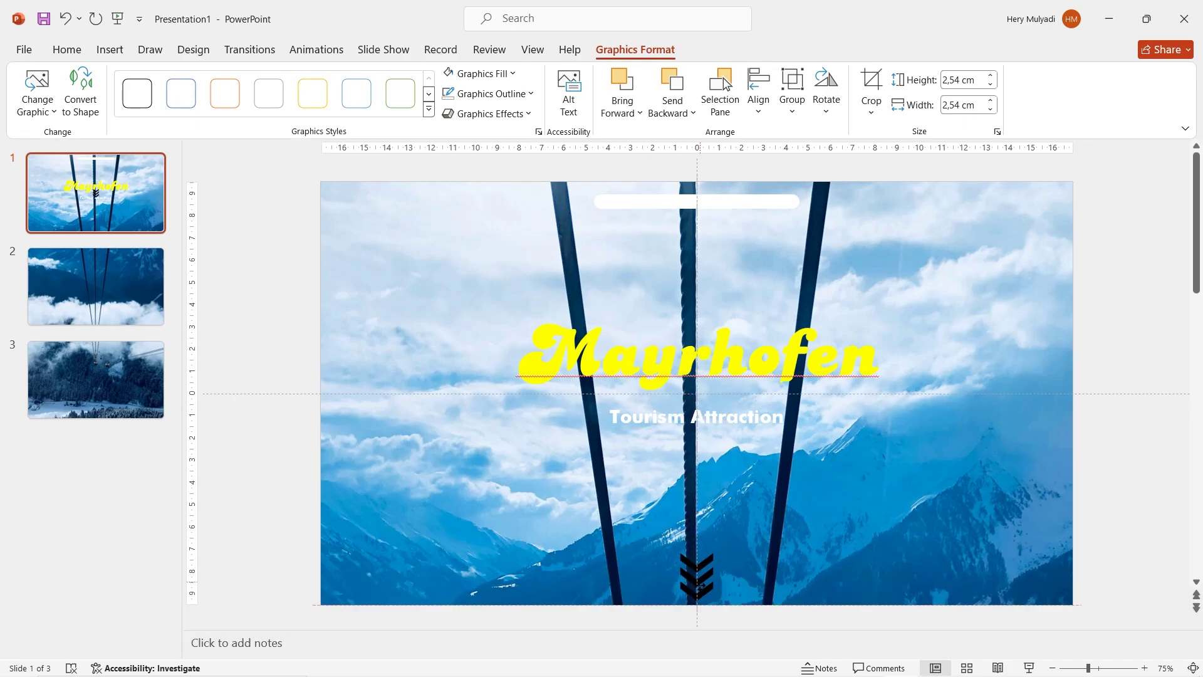
scroll(700, 585, up, 10)
drag(810, 585, 739, 516)
drag(697, 463, 697, 522)
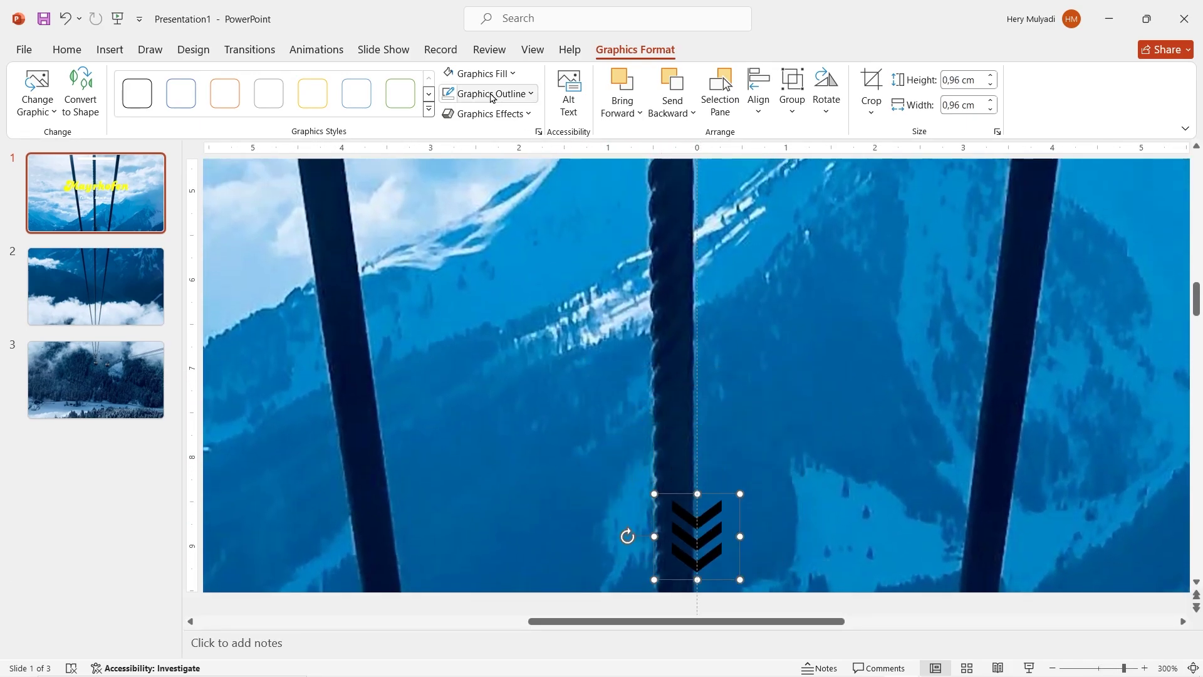
- Recolour the chevron icon white
click(491, 94)
click(452, 146)
click(784, 384)
ctrl+scroll(785, 386, down, 5)
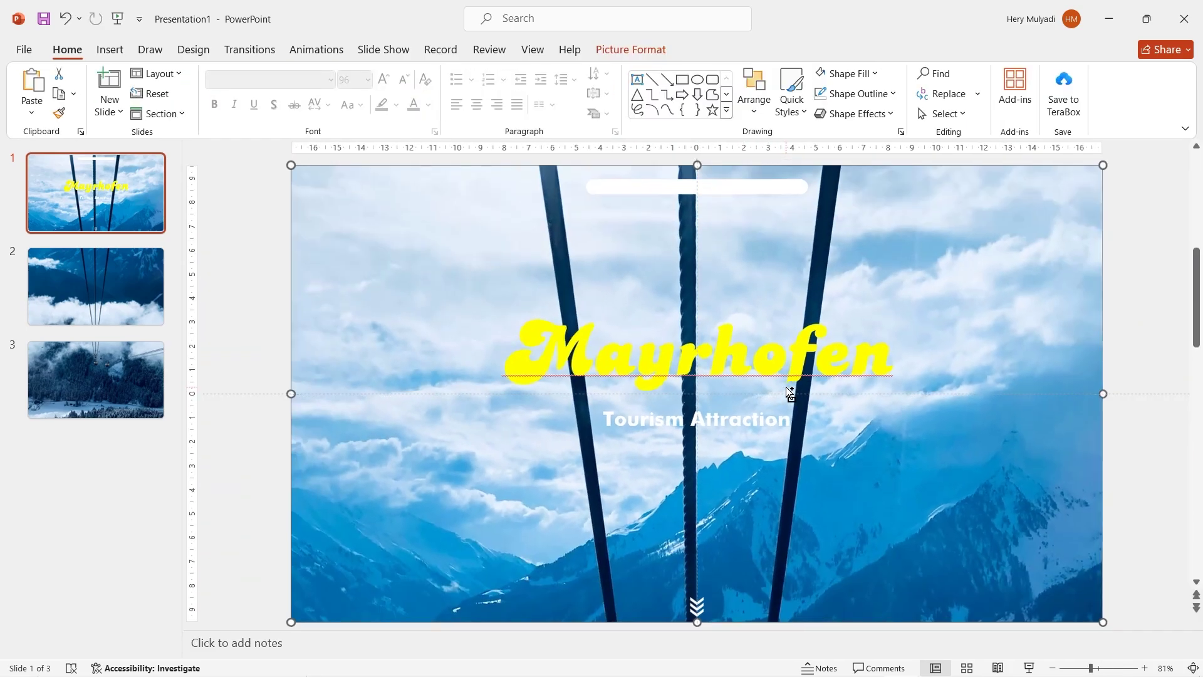
- Set the brightness of slide 1's background photo to -20% in the picture corrections
right_click(786, 386)
click(843, 477)
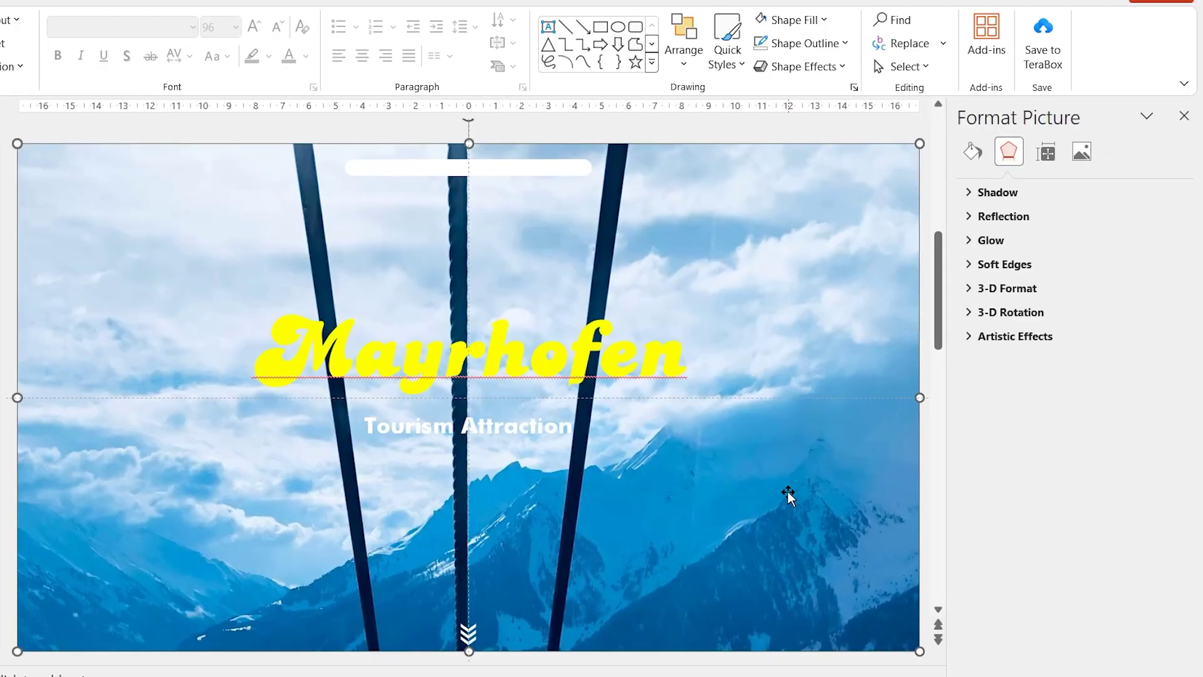
click(1082, 151)
click(1025, 192)
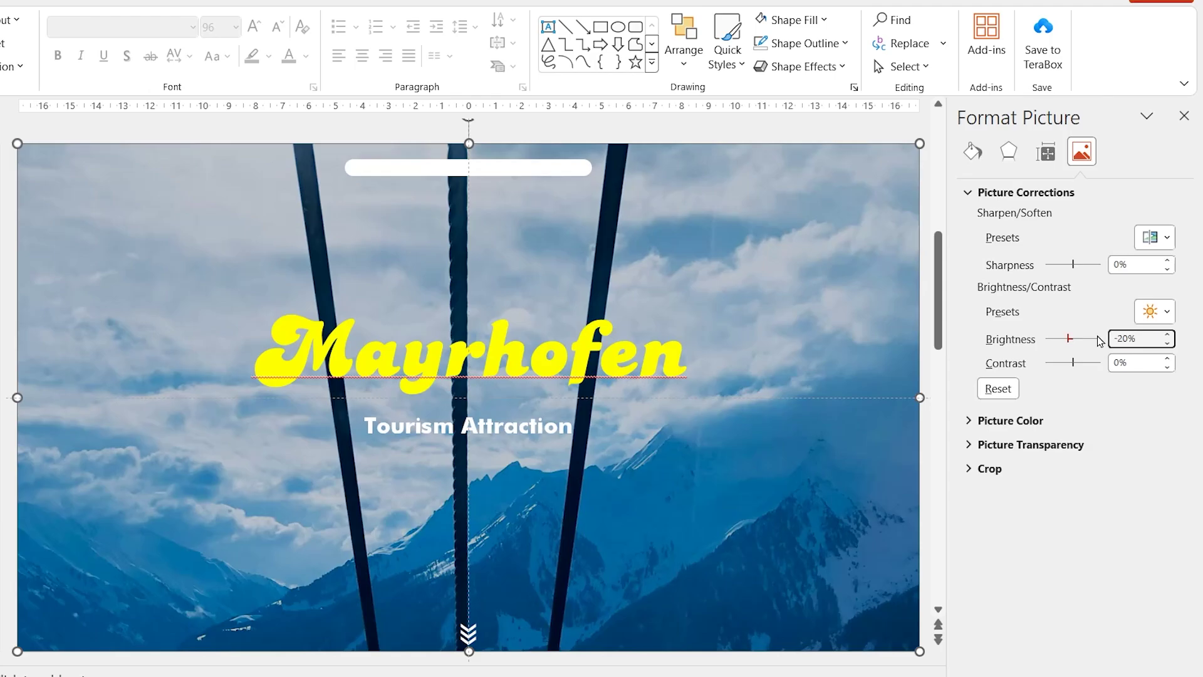
click(1184, 116)
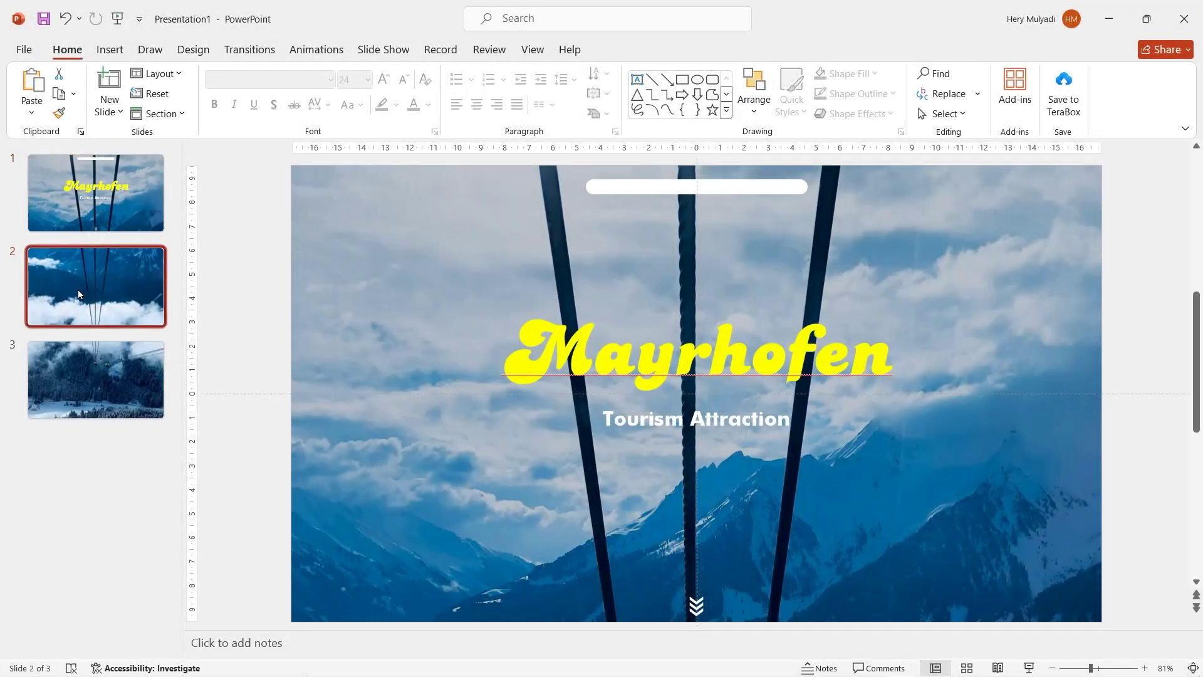
- Set the brightness of slide 2's background photo to -20% in the picture corrections
click(716, 347)
right_click(717, 347)
click(752, 637)
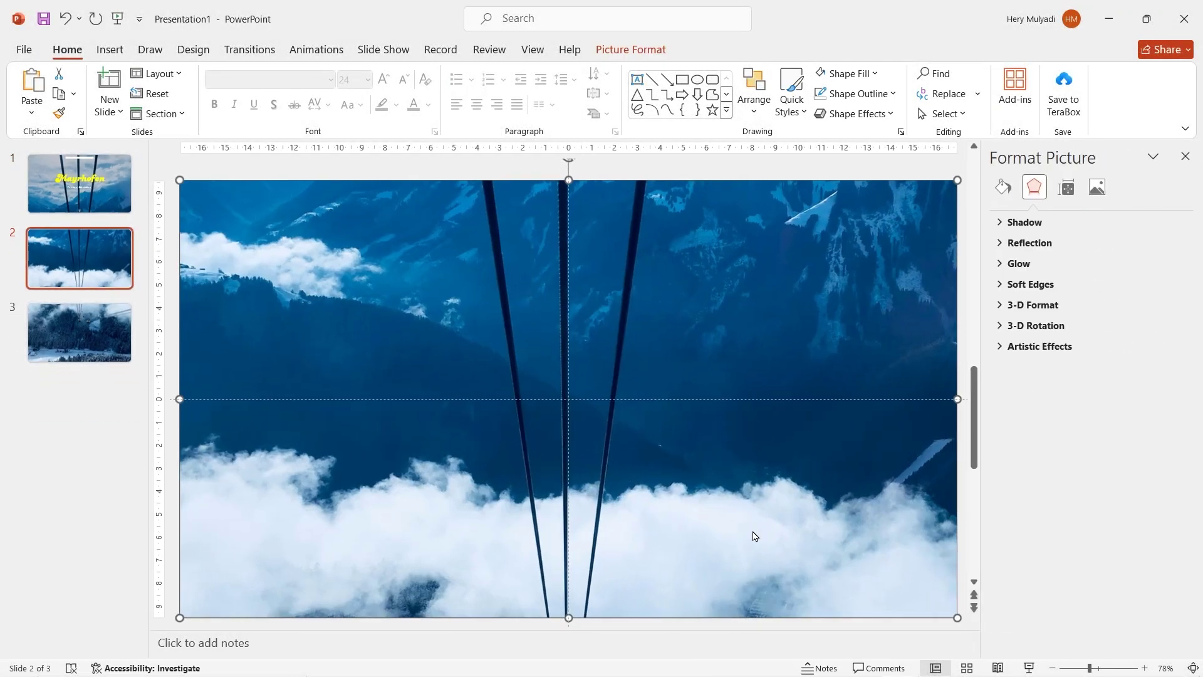
click(1097, 188)
text(-20)
key(Return)
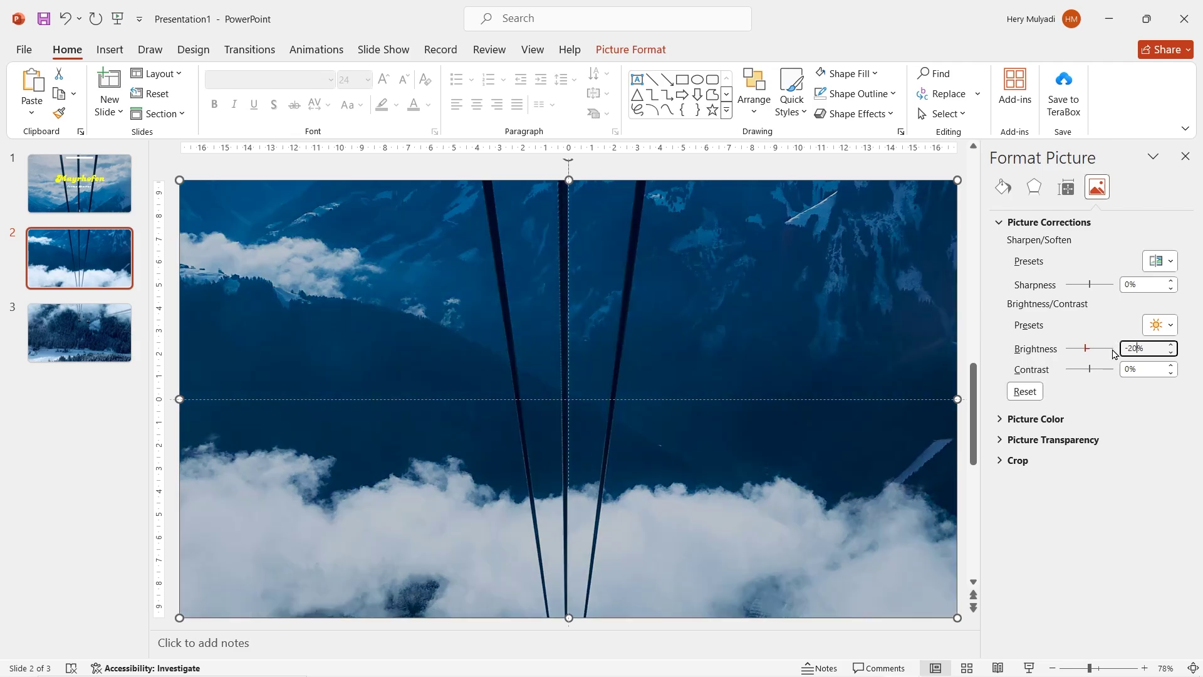
- Add the heading "VISIT MAYRHOFEN." with a two-paragraph placeholder text below it on slide 2
click(109, 49)
click(626, 94)
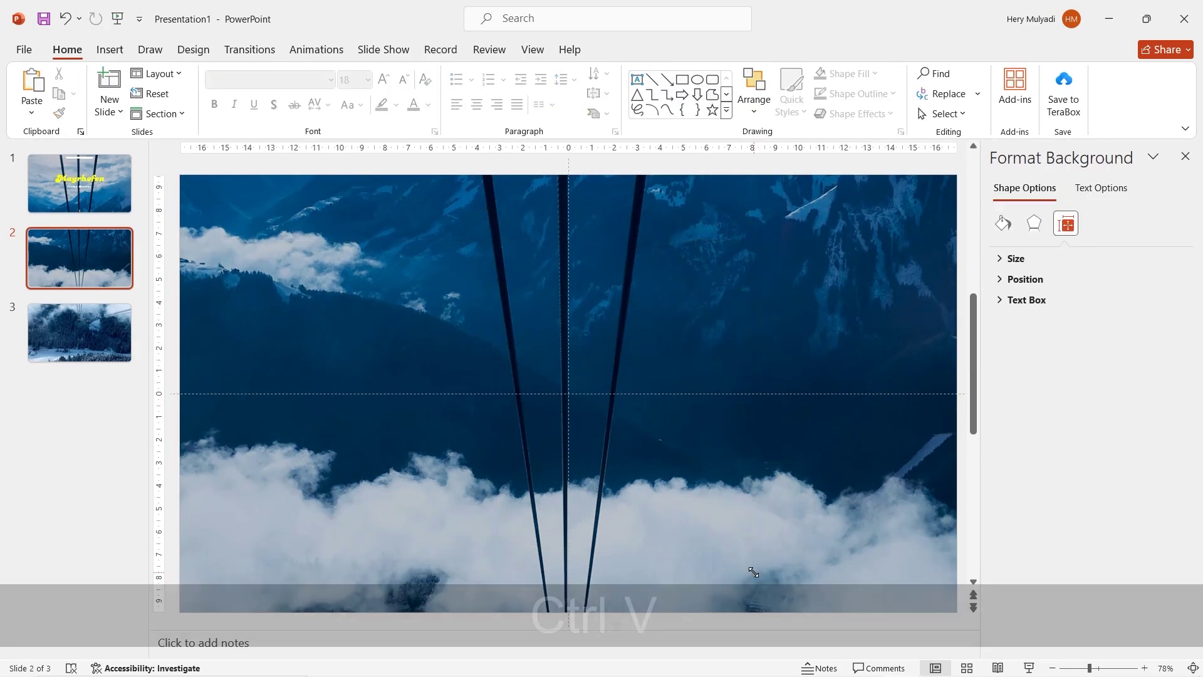
key(ctrl+v)
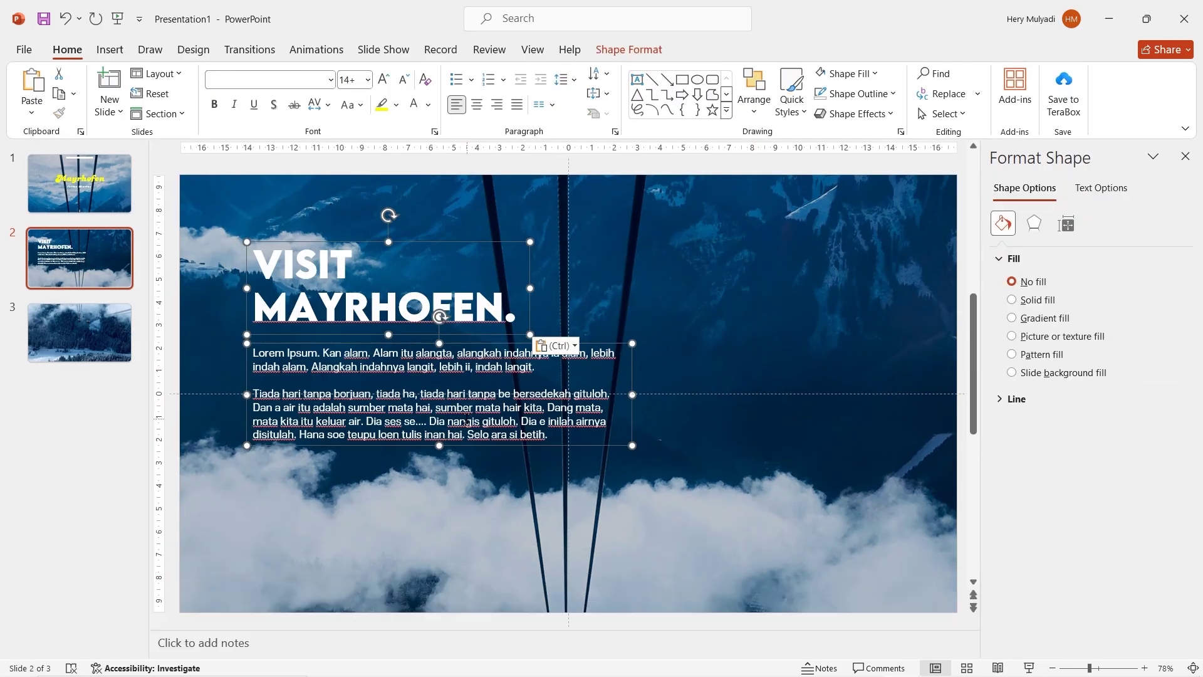
- Recolour the word MAYRHOFEN in slide 2's heading yellow, leaving the full stop white
drag(505, 307, 252, 307)
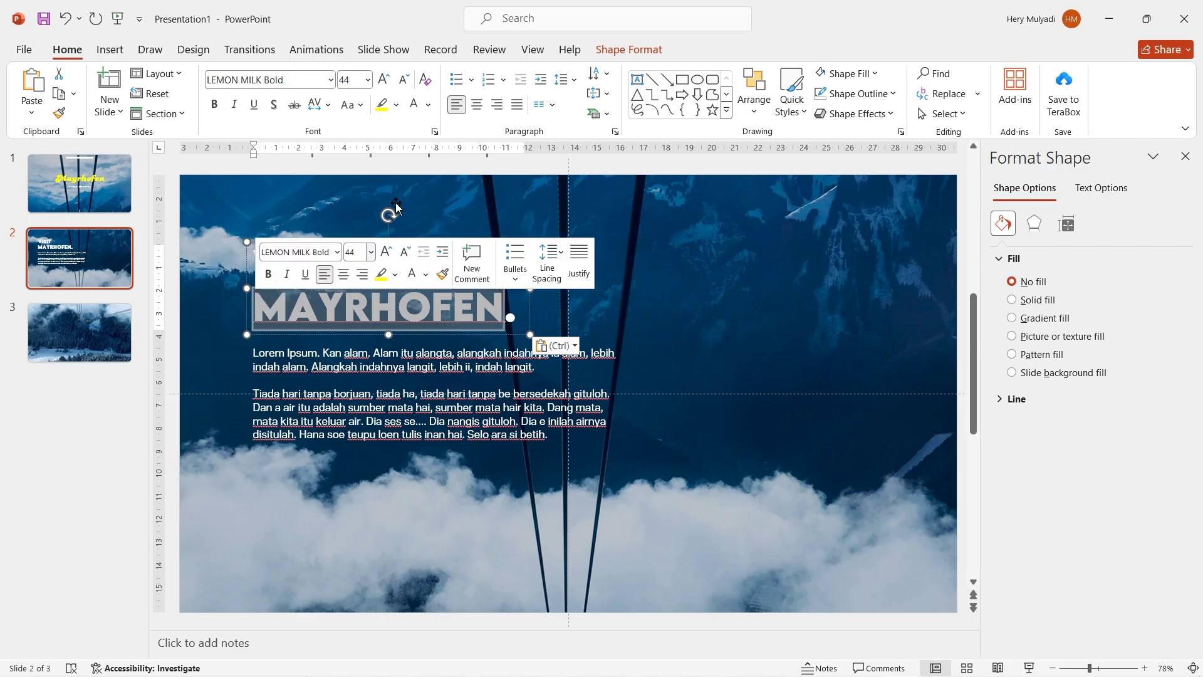
click(428, 104)
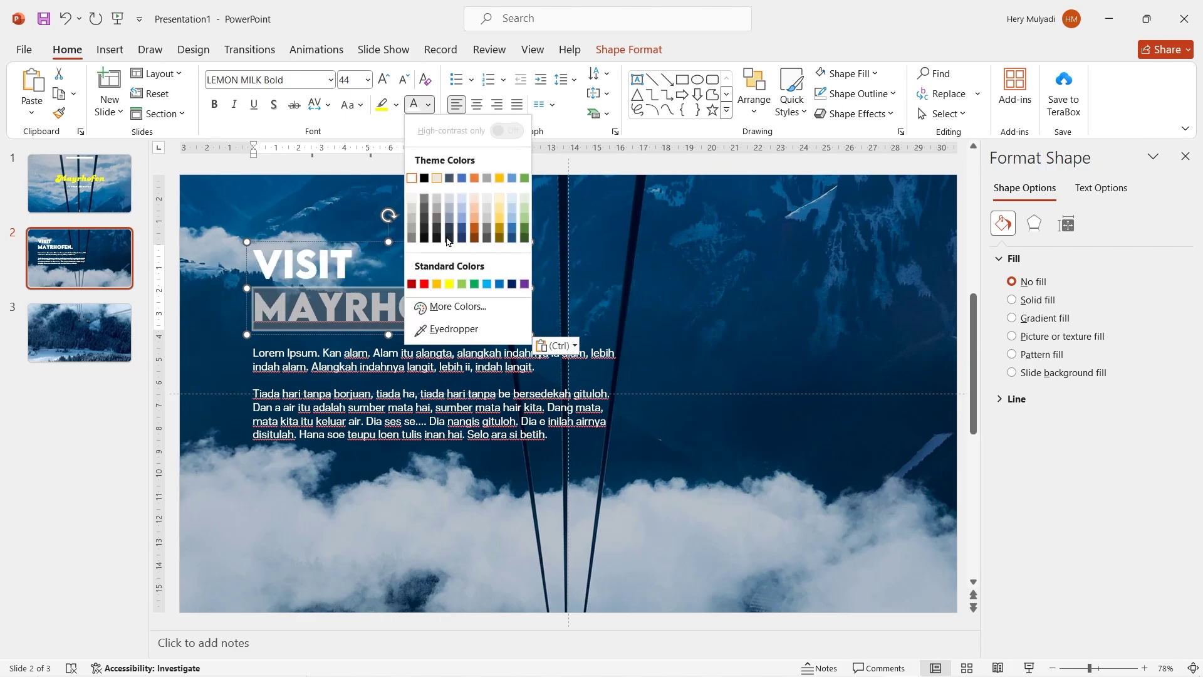
click(451, 284)
click(445, 309)
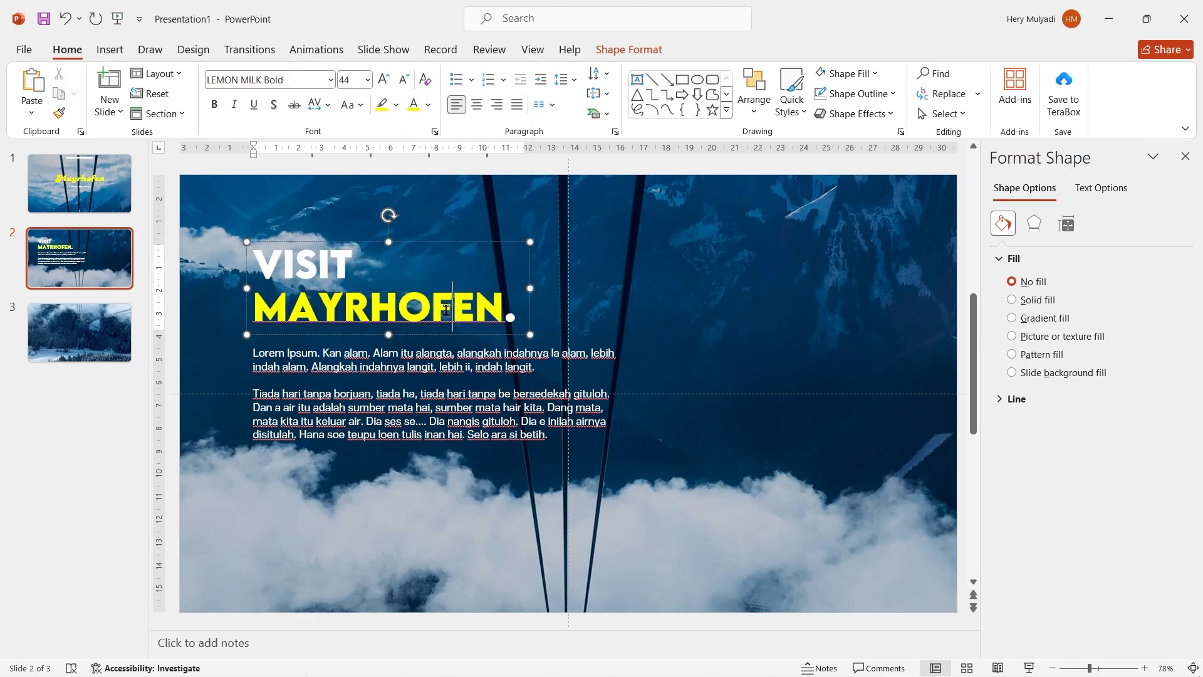
click(378, 421)
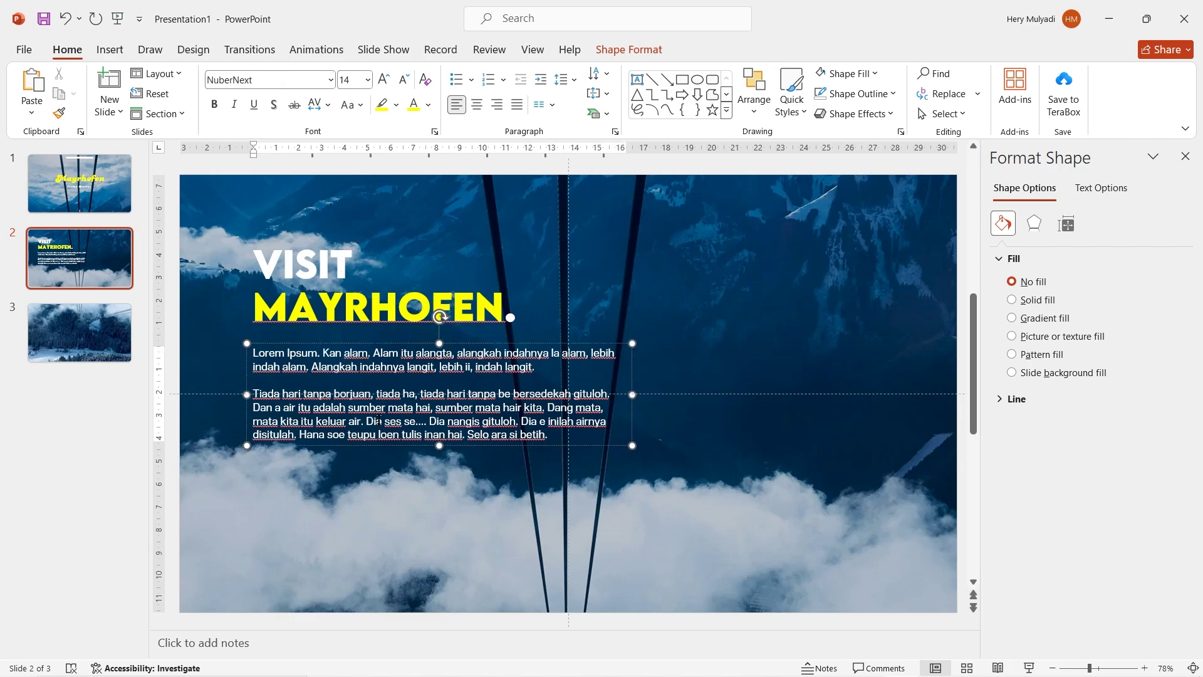
click(343, 467)
- Draw a rounded rectangle about 5.9 by 1.45 cm below slide 2's body text and round its ends fully
click(110, 50)
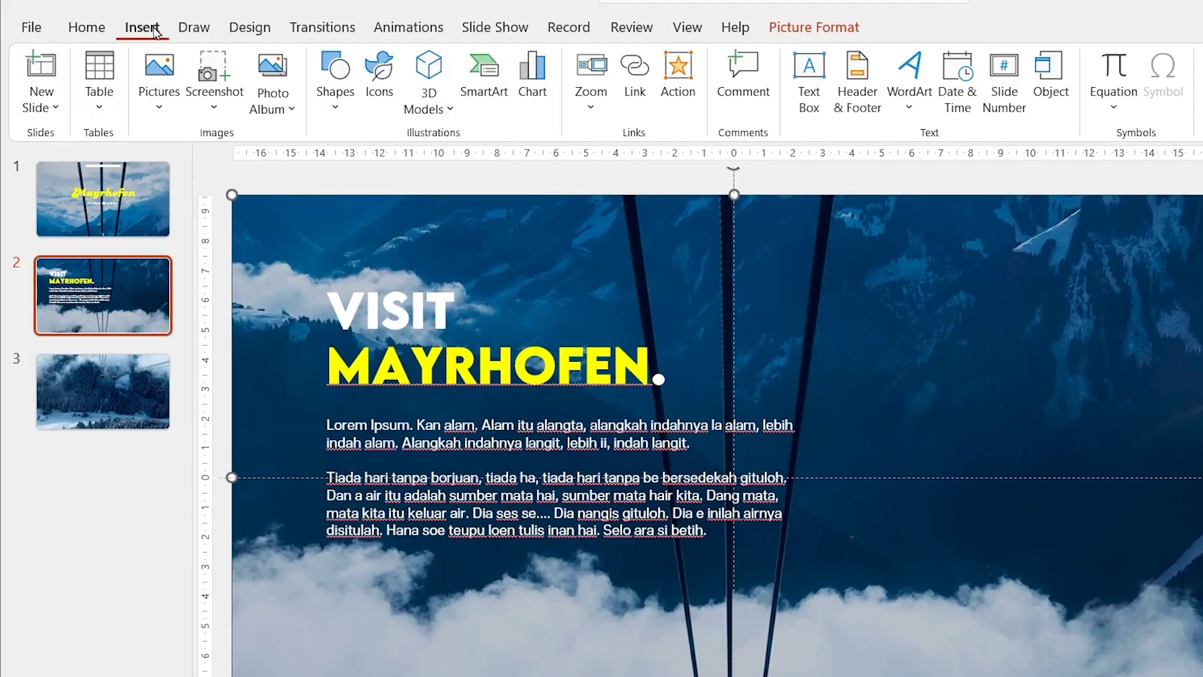
click(275, 118)
click(423, 164)
drag(337, 551, 512, 594)
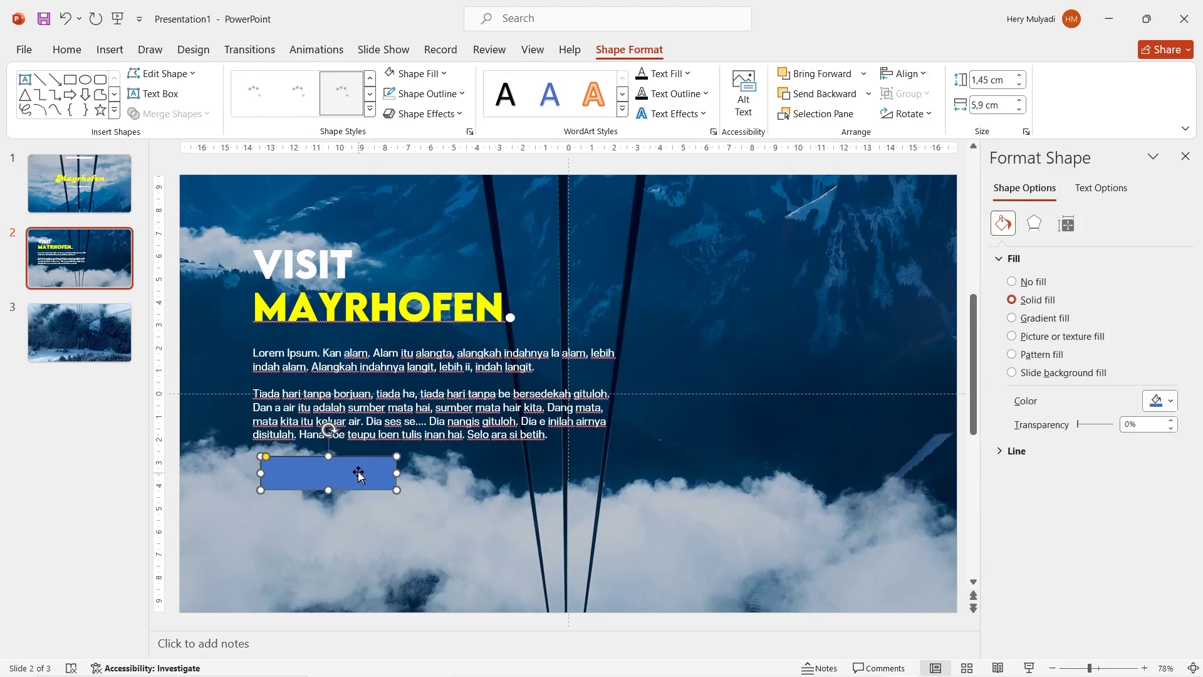
drag(266, 456, 364, 470)
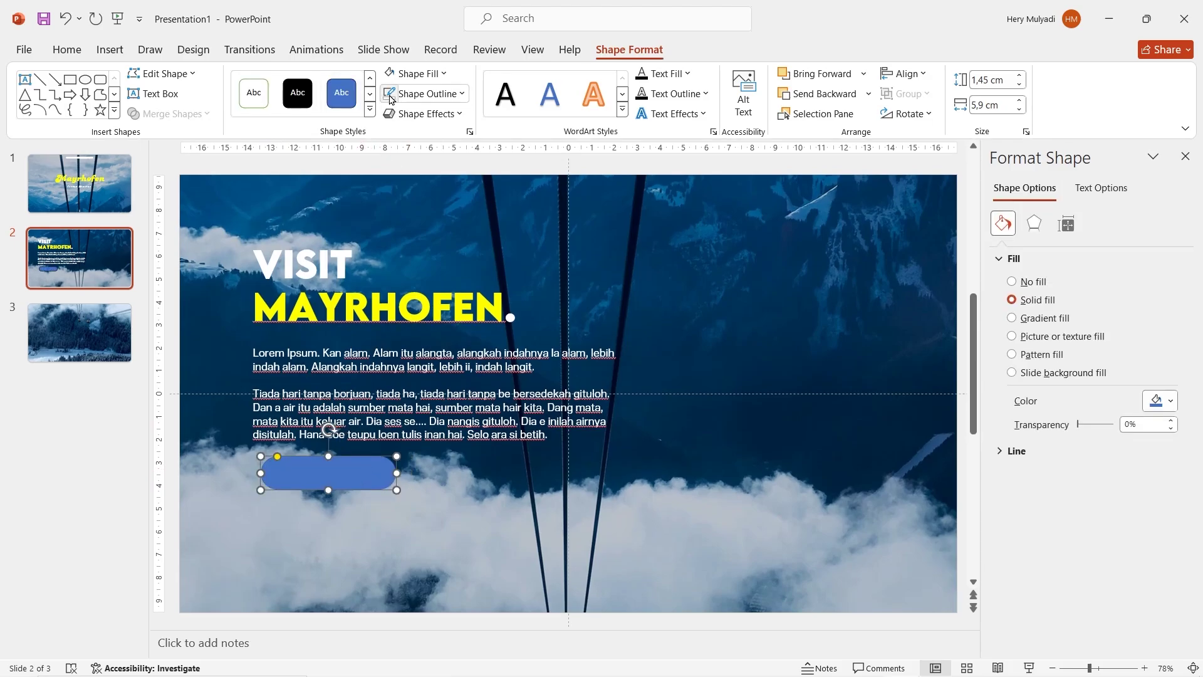
- Fill the rounded button yellow and make the fill slightly transparent
click(420, 74)
click(421, 253)
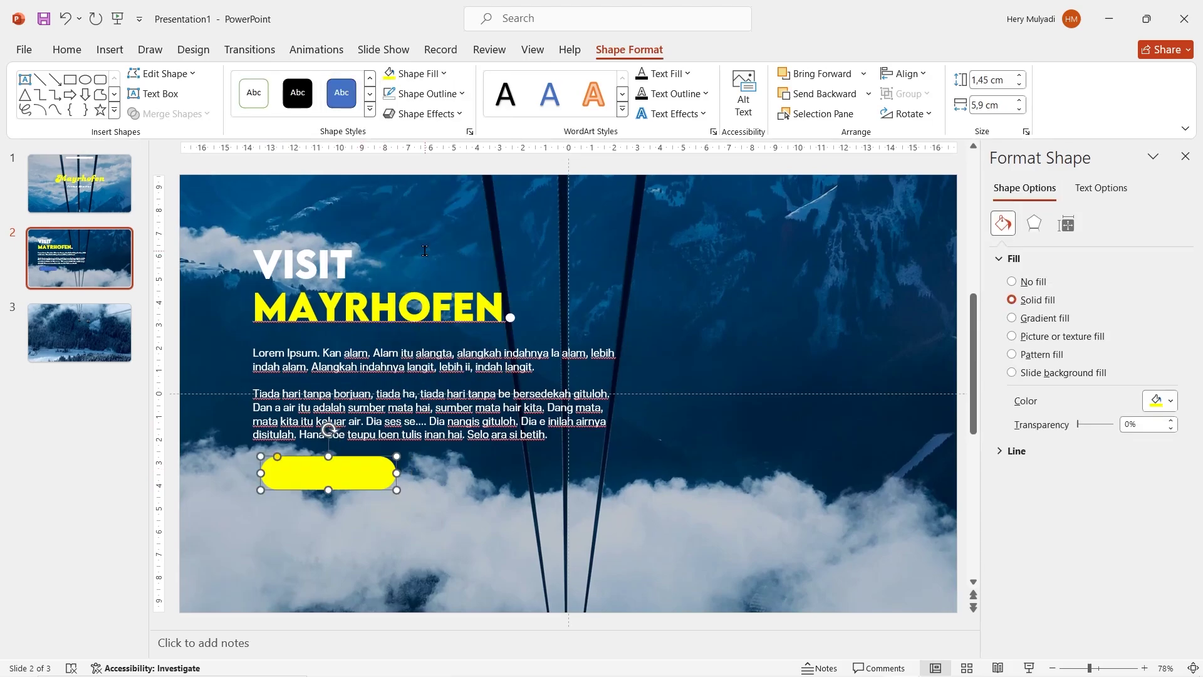
key(Return)
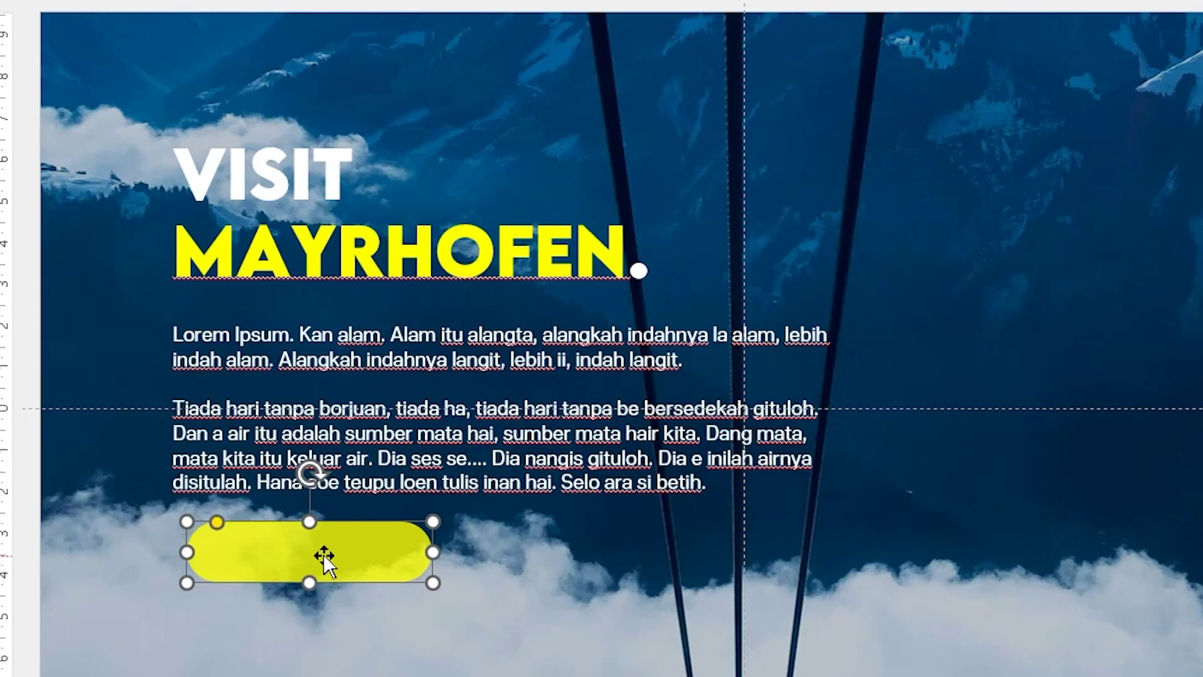
- Label the yellow button START in a black Futura font
text(START)
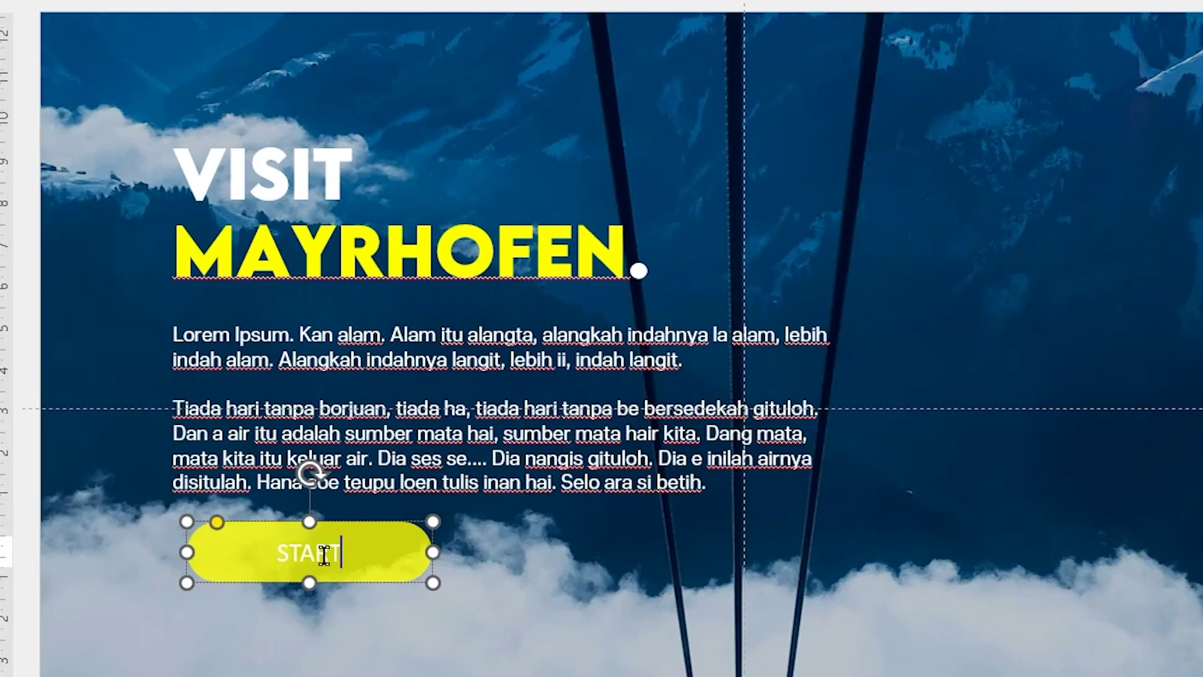
double_click(324, 555)
click(393, 466)
text(Futura)
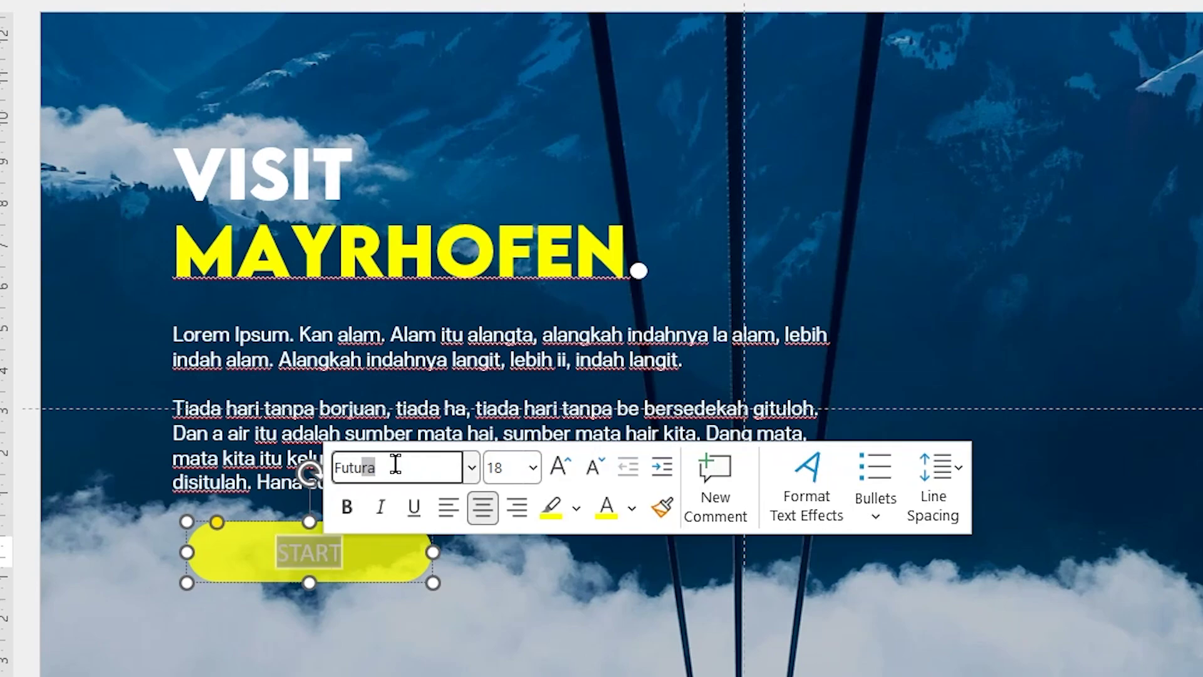
click(633, 506)
click(626, 203)
click(516, 567)
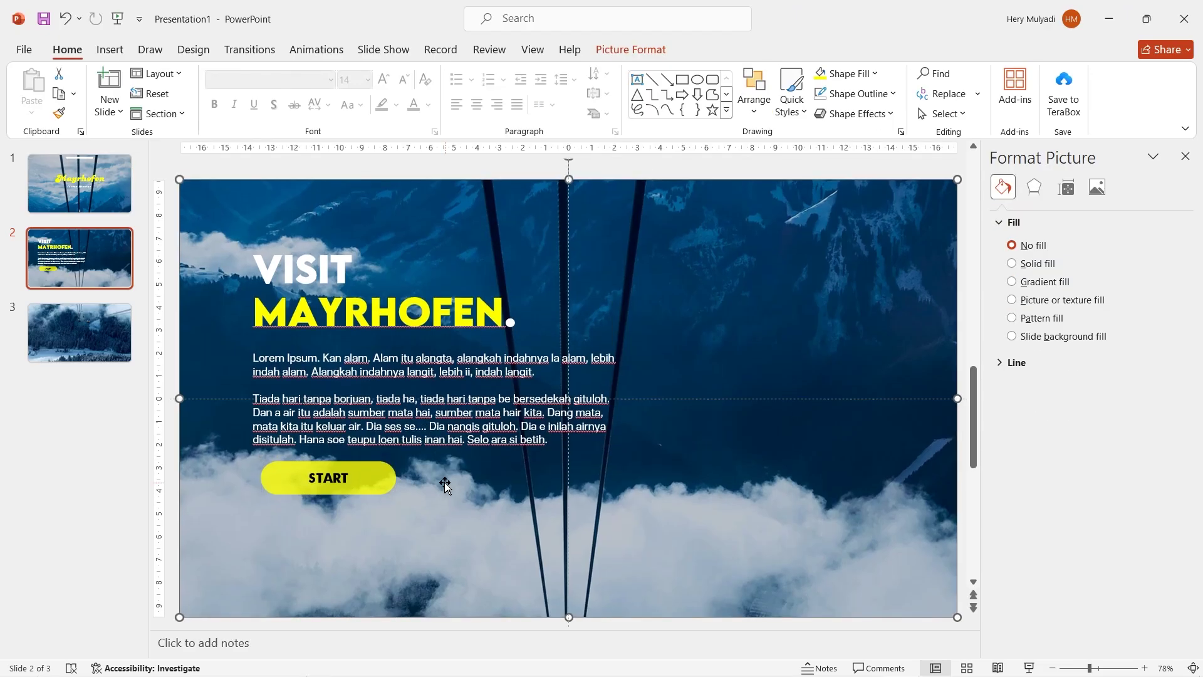
- Narrow the START button slightly
click(417, 558)
drag(397, 473, 384, 473)
click(425, 471)
- Draw a circle about 5.68 cm across on slide 3 and position it in the slide's left half
click(107, 338)
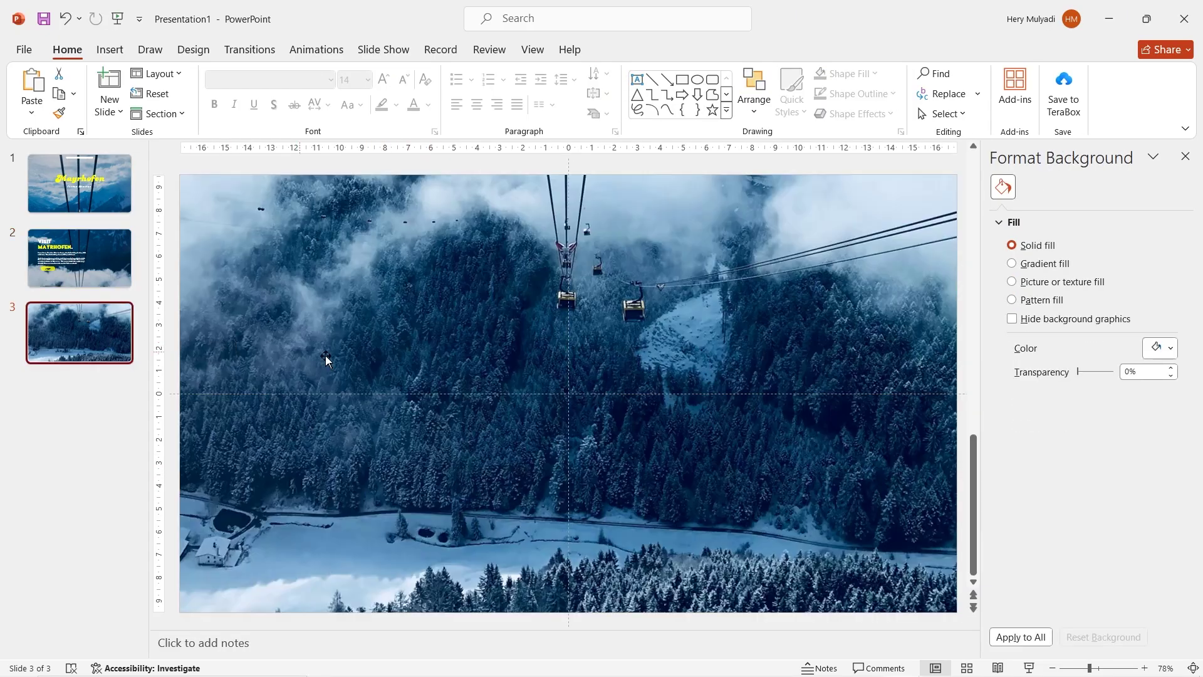
click(110, 50)
click(259, 94)
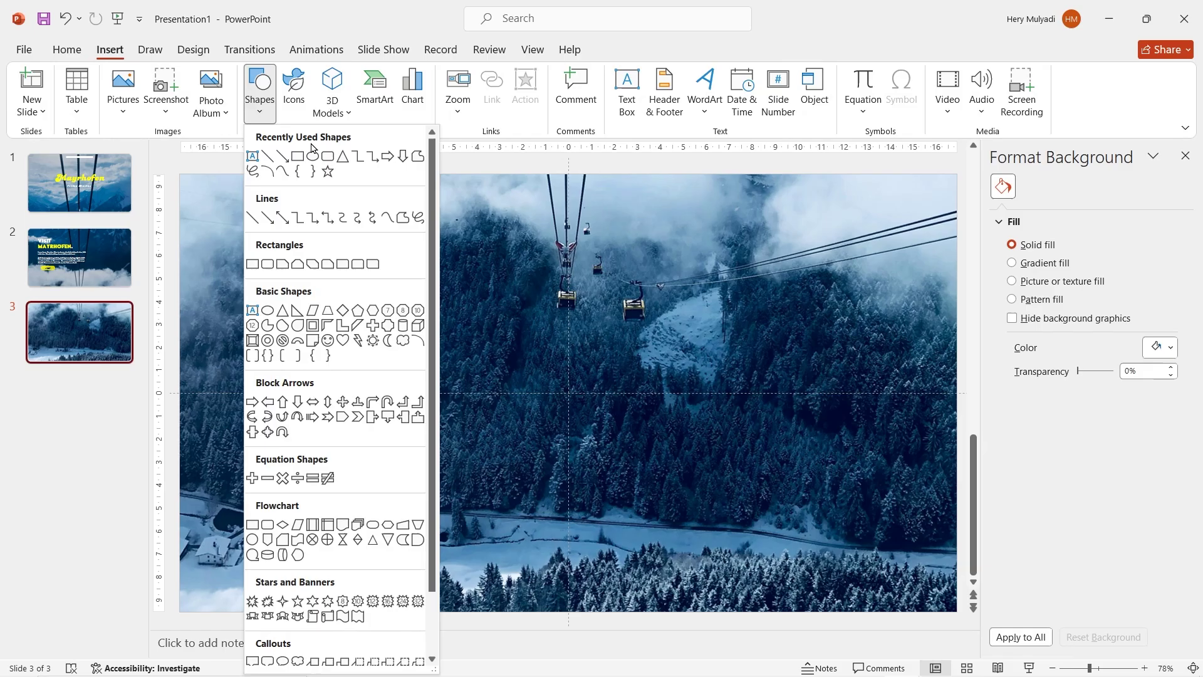
click(313, 155)
drag(300, 320, 430, 451)
drag(384, 381, 378, 355)
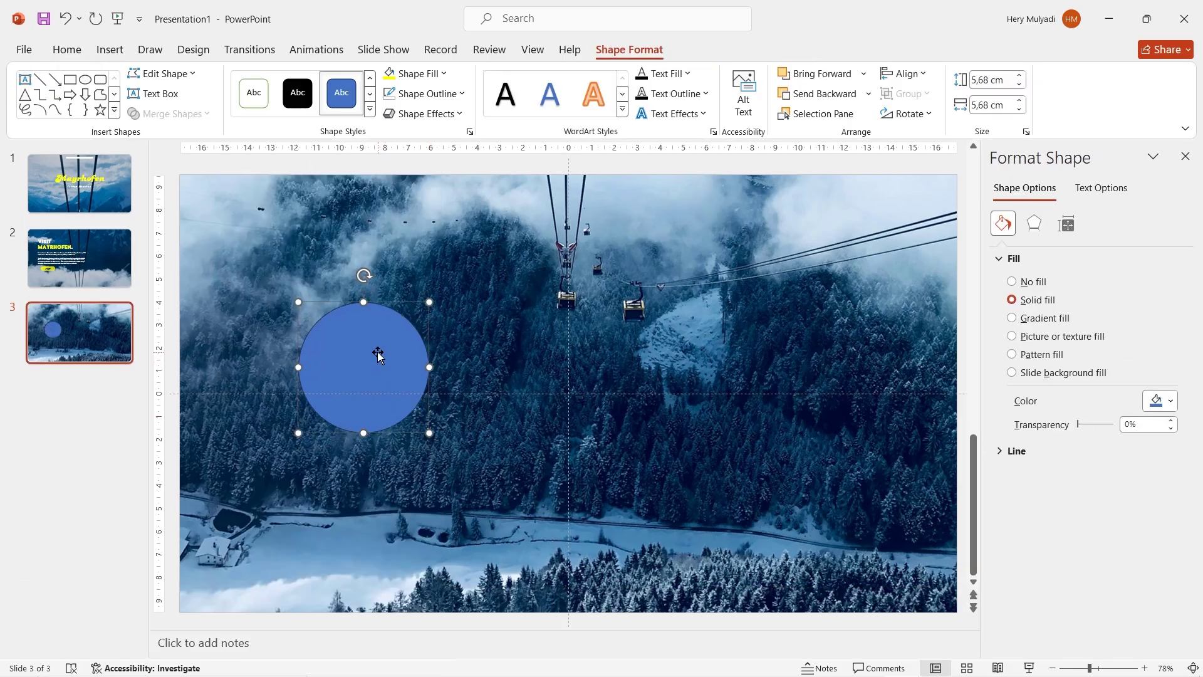
- Fill slide 3's circle white with 20% transparency
click(413, 73)
click(394, 148)
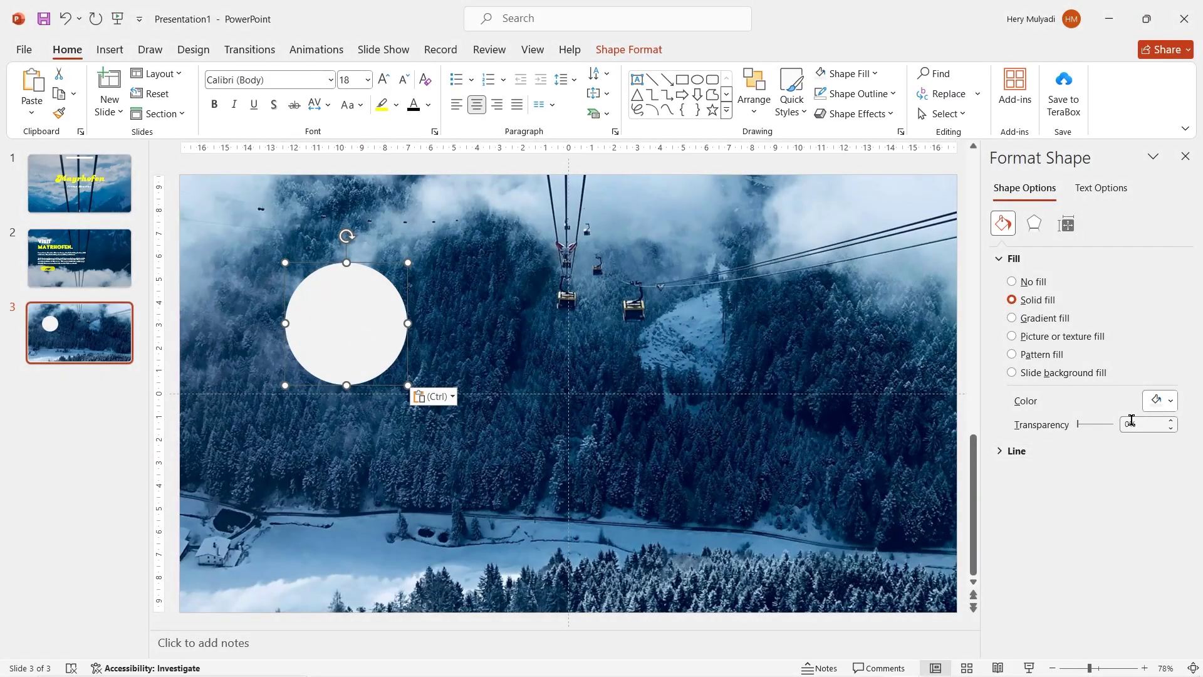
drag(1131, 421, 1111, 421)
text(20)
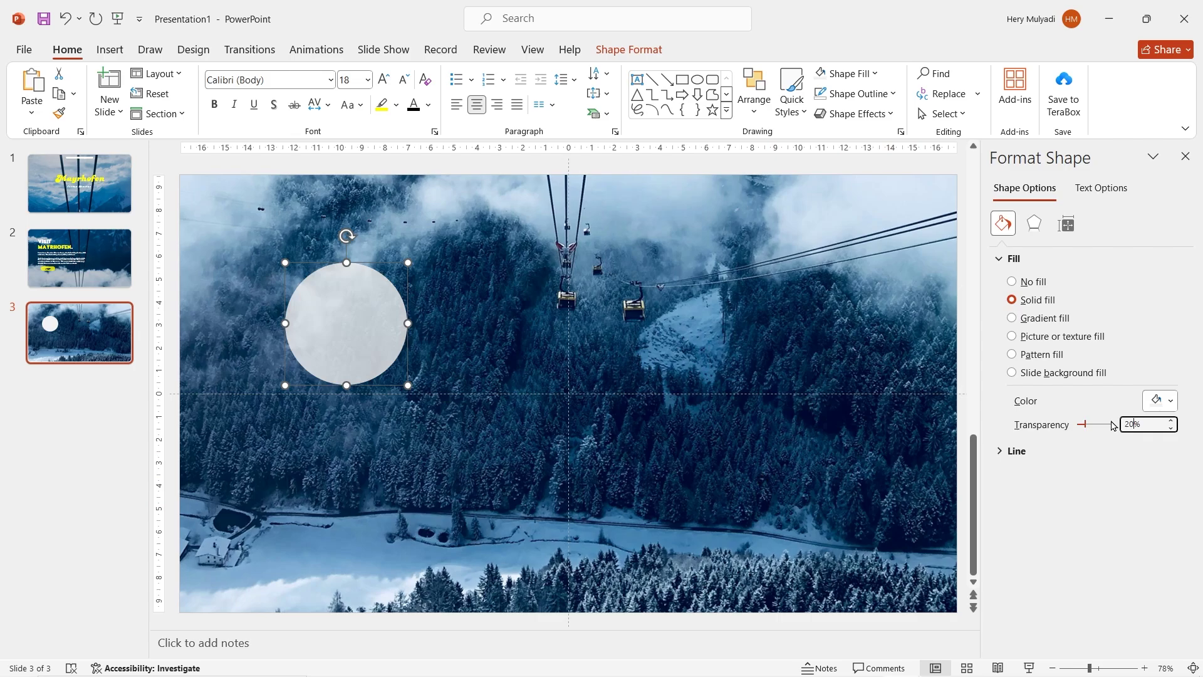
- Add the yellow title SCENERY and the text "Enjoy breathtaking views in the Zillertal Valley." below the circle
click(104, 53)
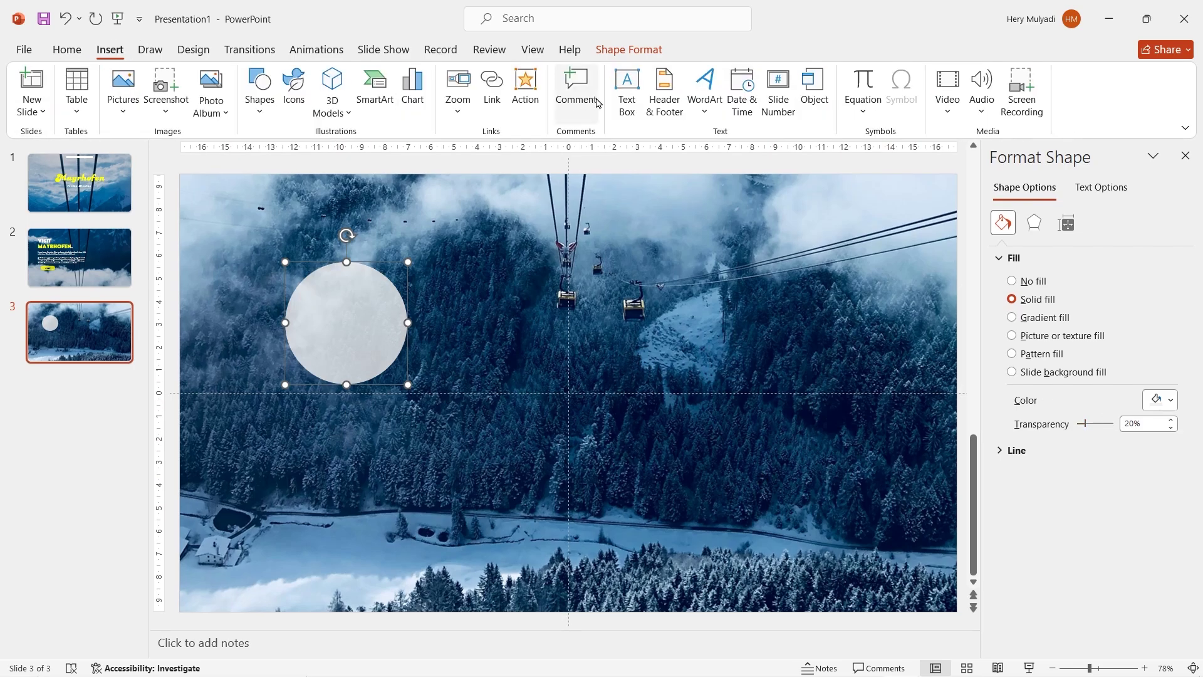
click(627, 94)
key(ctrl+v)
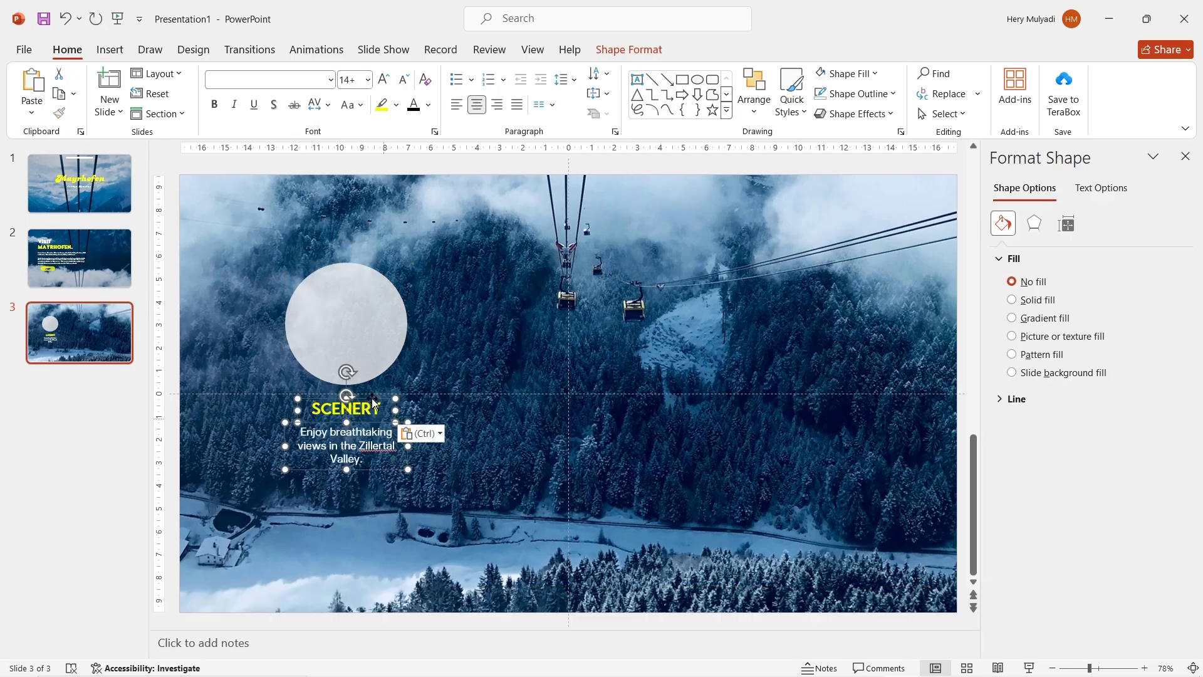
- Group the circle with its title and text, and place two copies beside it to form a row of three
click(349, 357)
shift+click(363, 447)
key(ctrl+g)
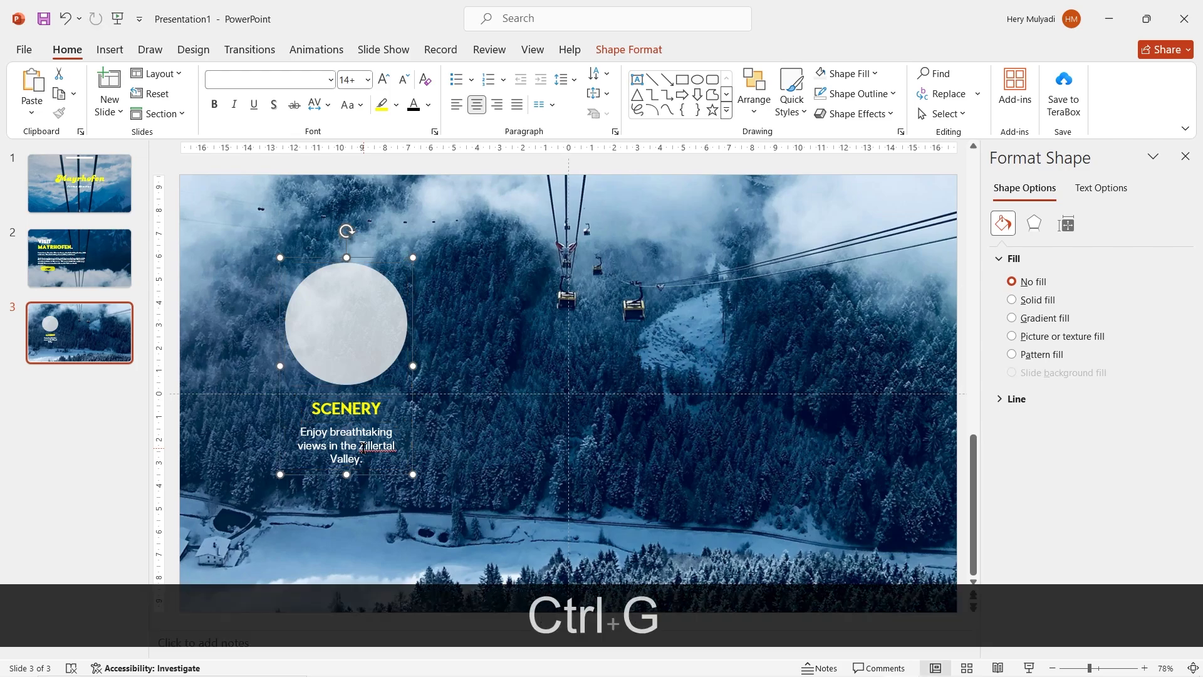
drag(373, 333, 803, 347)
key(ctrl+d)
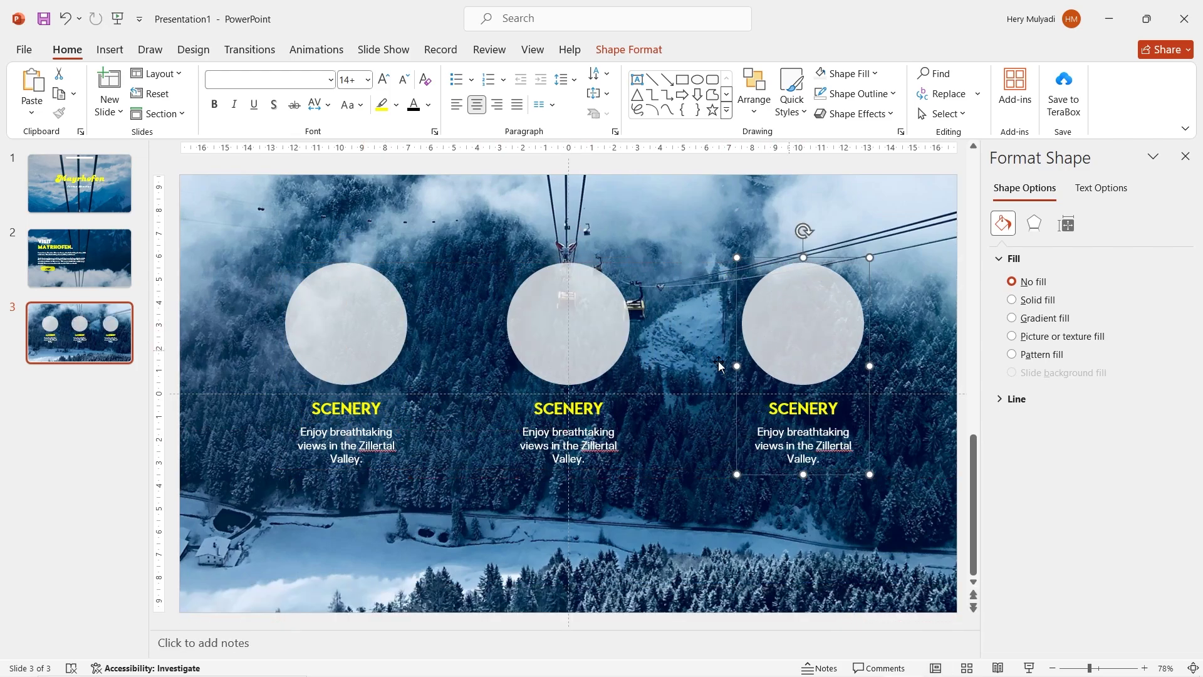
- Retitle the middle group ACTIVITES and set its text to "Ski, hike, bike, and paraglide all year round."
double_click(593, 419)
text(ACTIVITES)
triple_click(577, 457)
text(Ski, hike, bike, and paraglide all year round.)
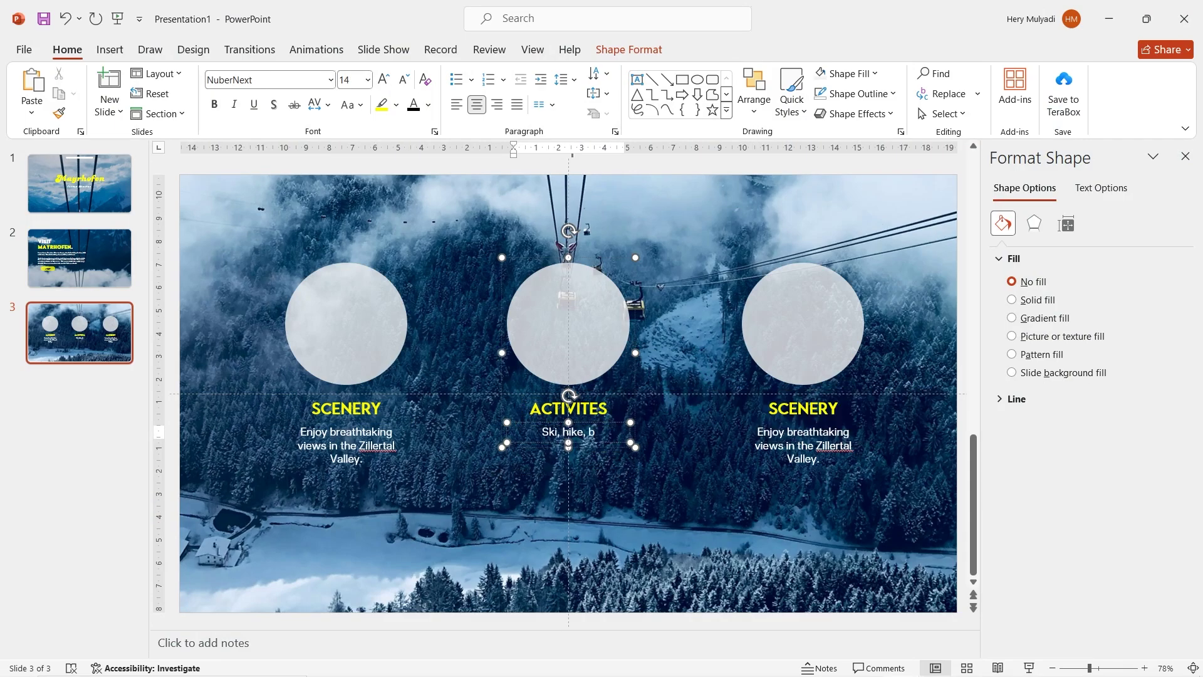
- Retitle the third group LOCAL CULTURE on a single line and set its text to "Experience Tylorean festivals and local cuisine."
double_click(803, 408)
text(LOCAL CULTURE)
drag(851, 419, 879, 418)
triple_click(802, 444)
text(Experi)
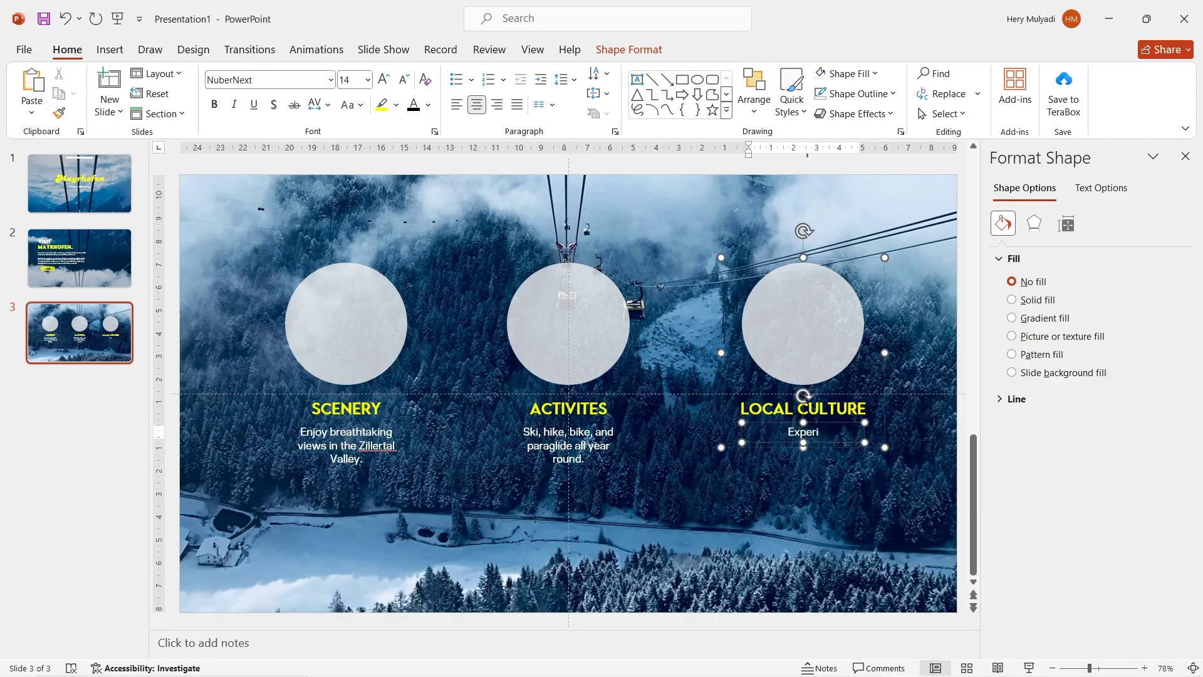
text(ence Tylorean festivals and local cuisine.)
click(387, 341)
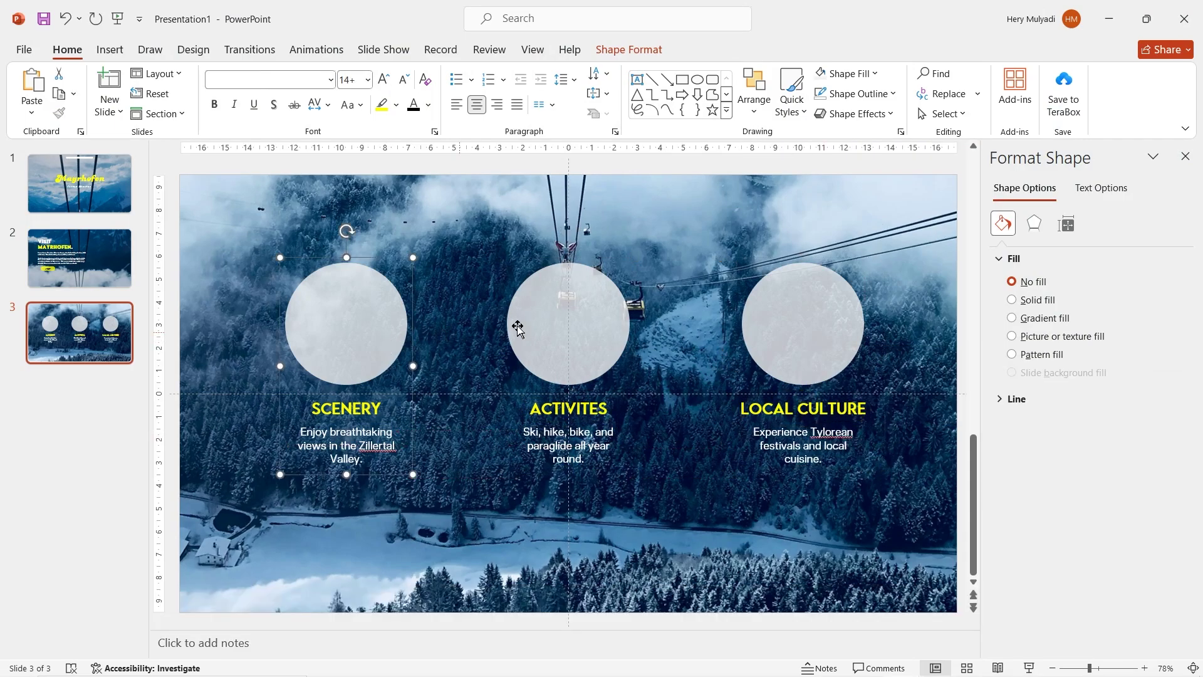
click(575, 323)
click(791, 321)
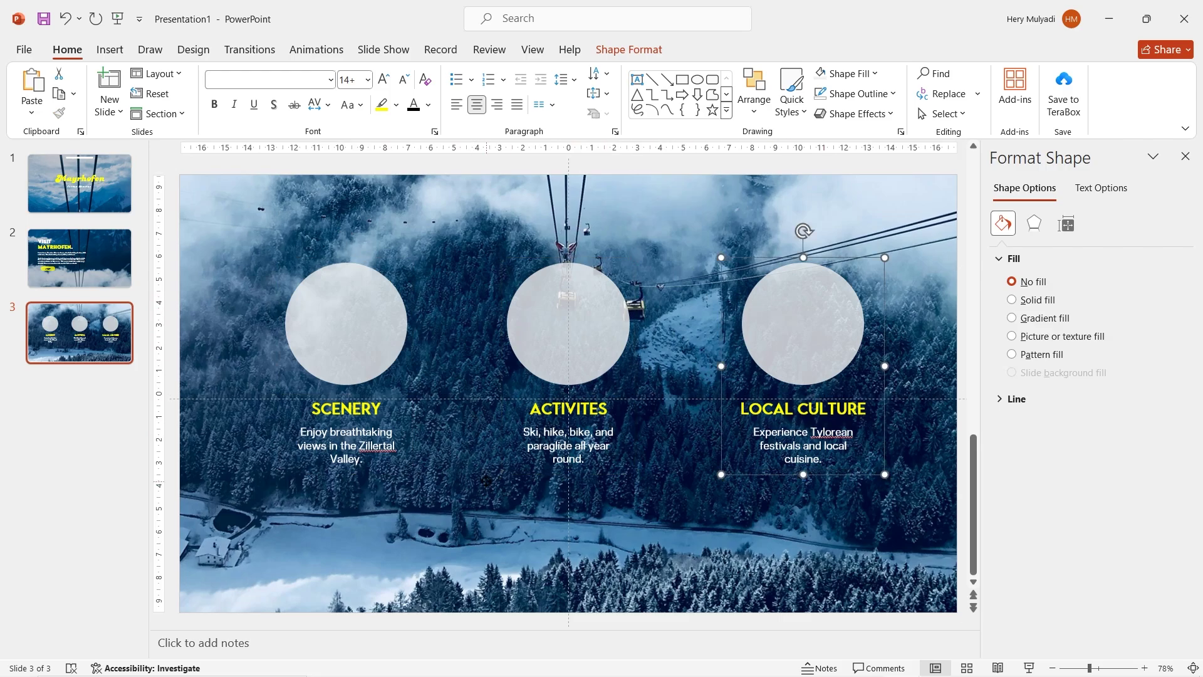
click(486, 481)
- Insert the circle of hands, dancing people and forest trees icons from the stock icon library onto slide 3
click(107, 50)
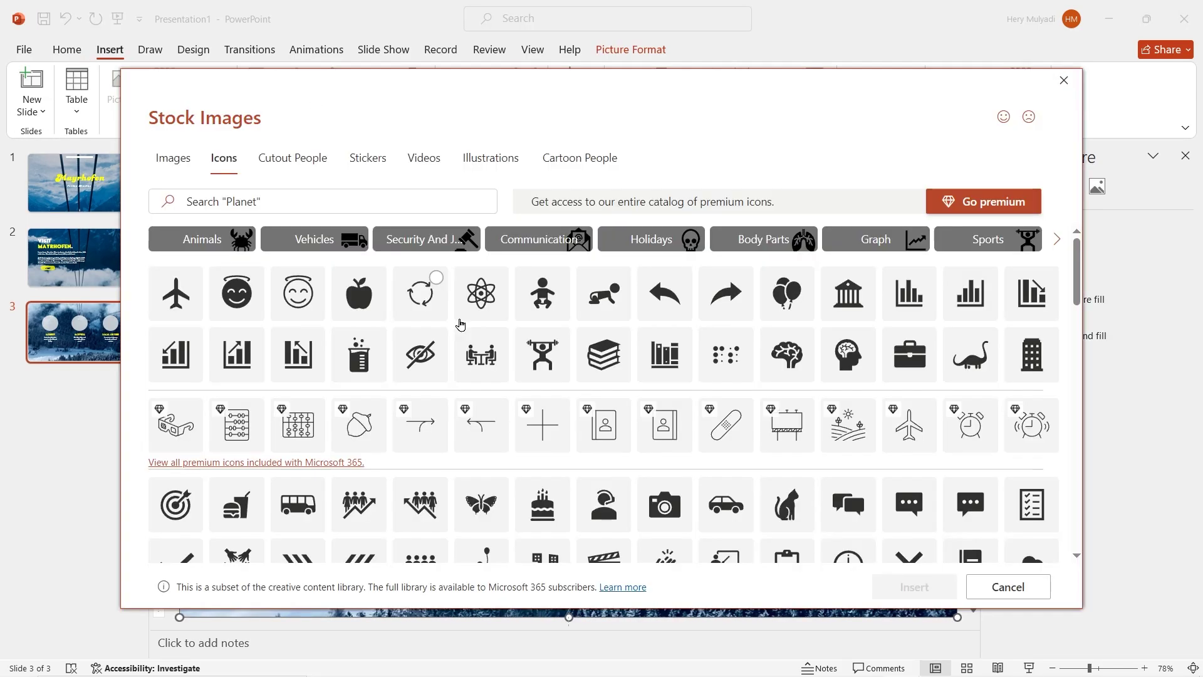
scroll(456, 322, down, 5)
click(237, 330)
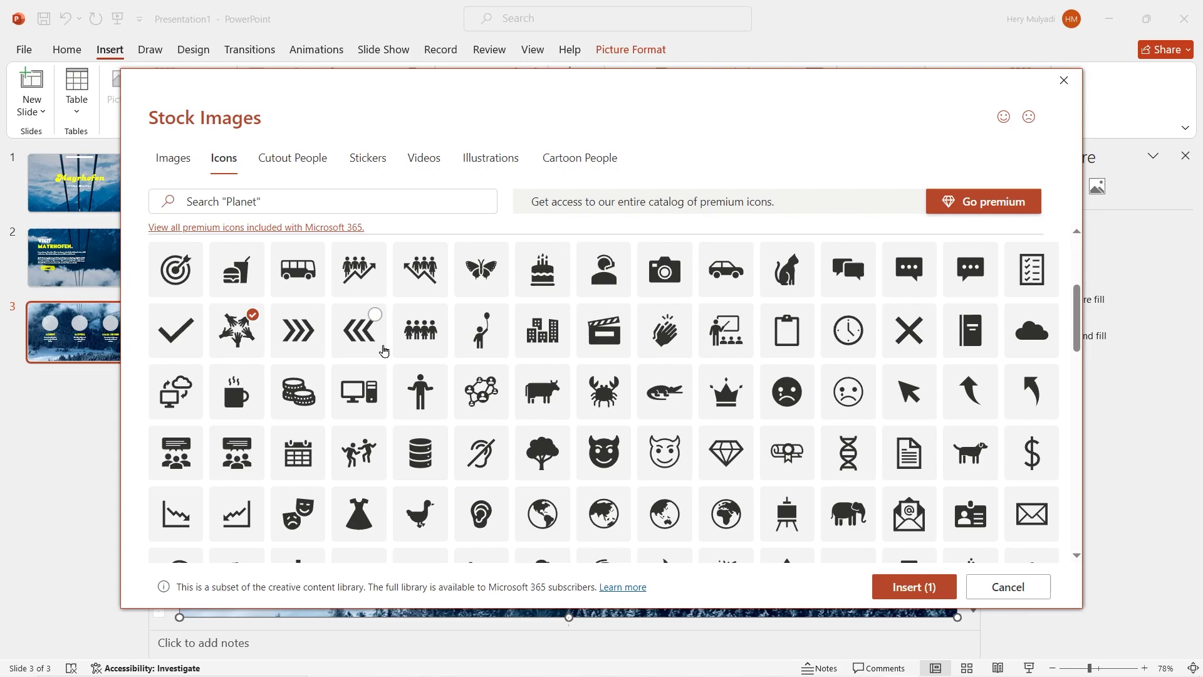
scroll(545, 425, down, 3)
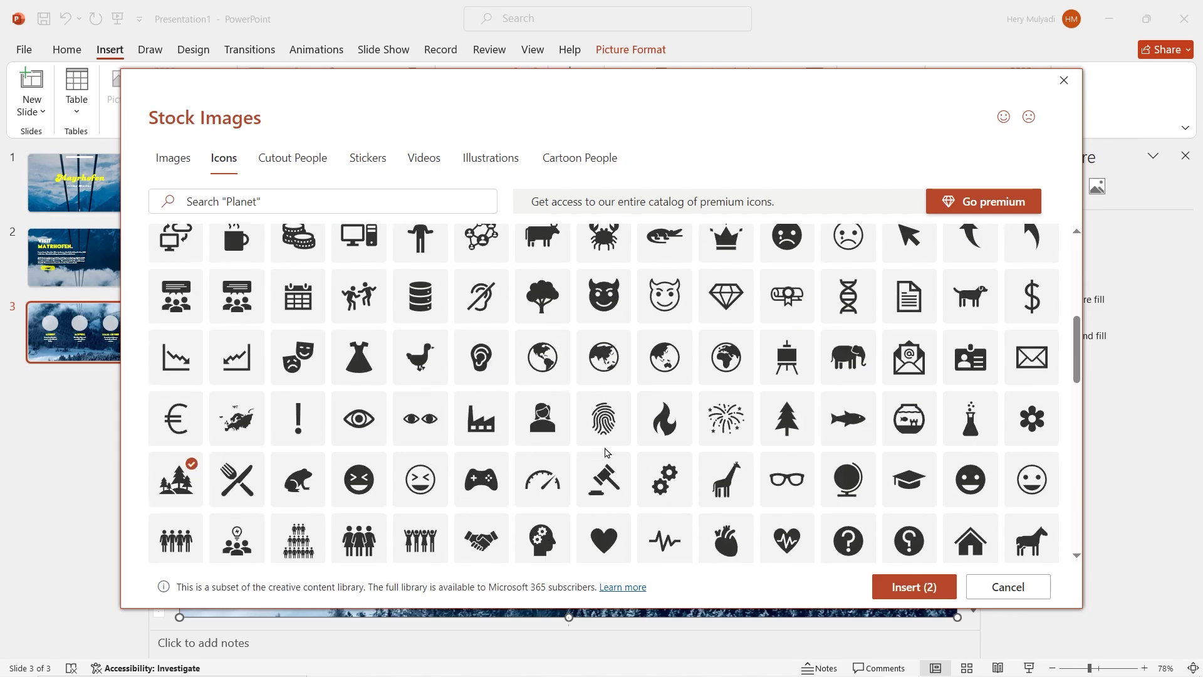
scroll(605, 453, up, 1)
click(914, 586)
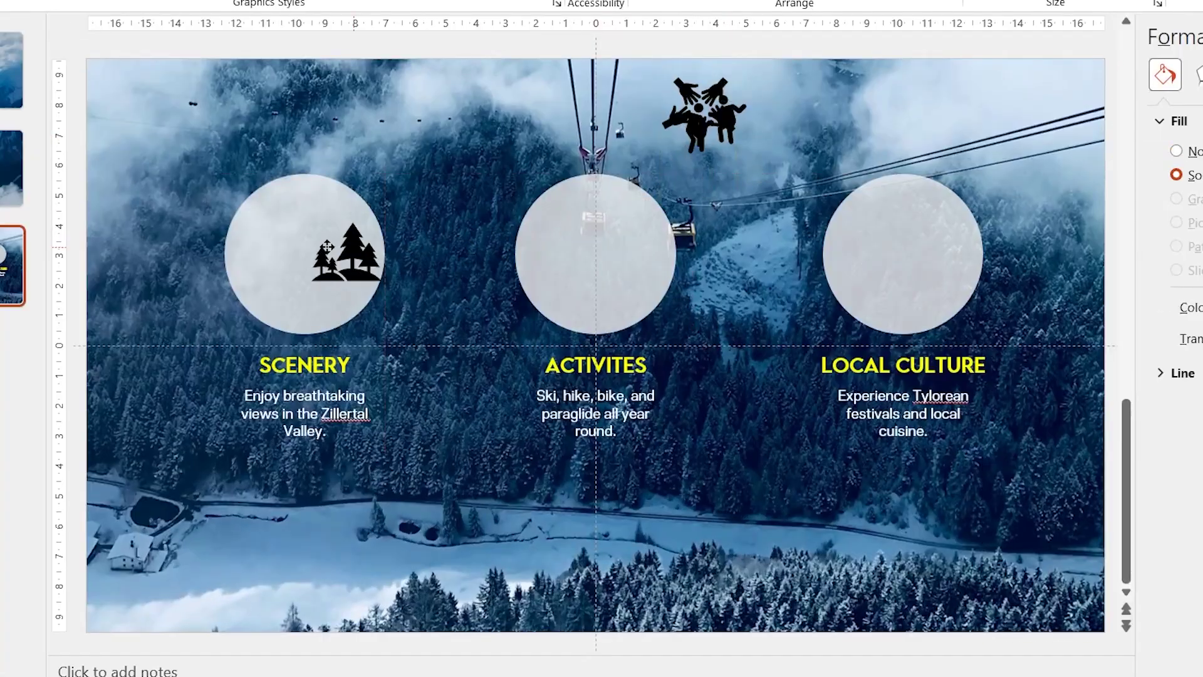
- Centre the trees, dancing people and hands icons in the Scenery, Activites and Local Culture circles respectively, and enlarge each slightly
drag(327, 245, 284, 248)
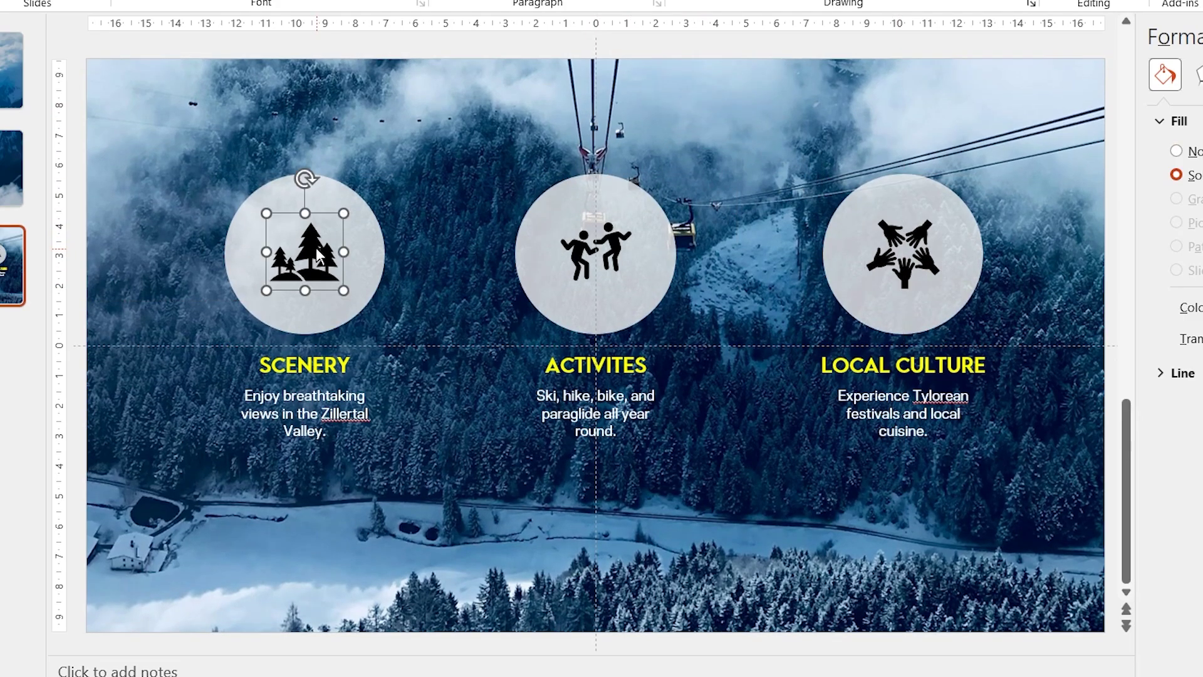
drag(343, 290, 351, 298)
click(603, 272)
click(609, 251)
drag(635, 290, 644, 299)
click(898, 261)
drag(942, 293, 948, 298)
- Group each of the three icons with its circle, title and text on slide 3
ctrl+click(897, 319)
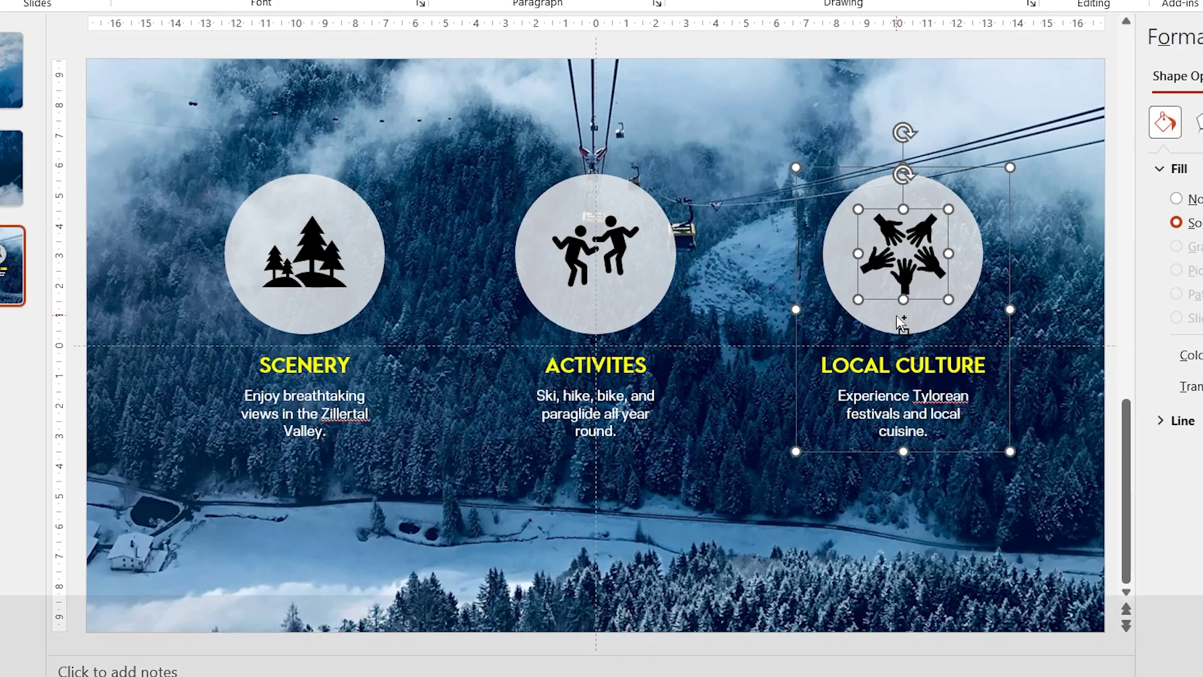
key(ctrl+g)
click(654, 282)
ctrl+click(619, 273)
key(ctrl+g)
click(332, 267)
ctrl+click(361, 257)
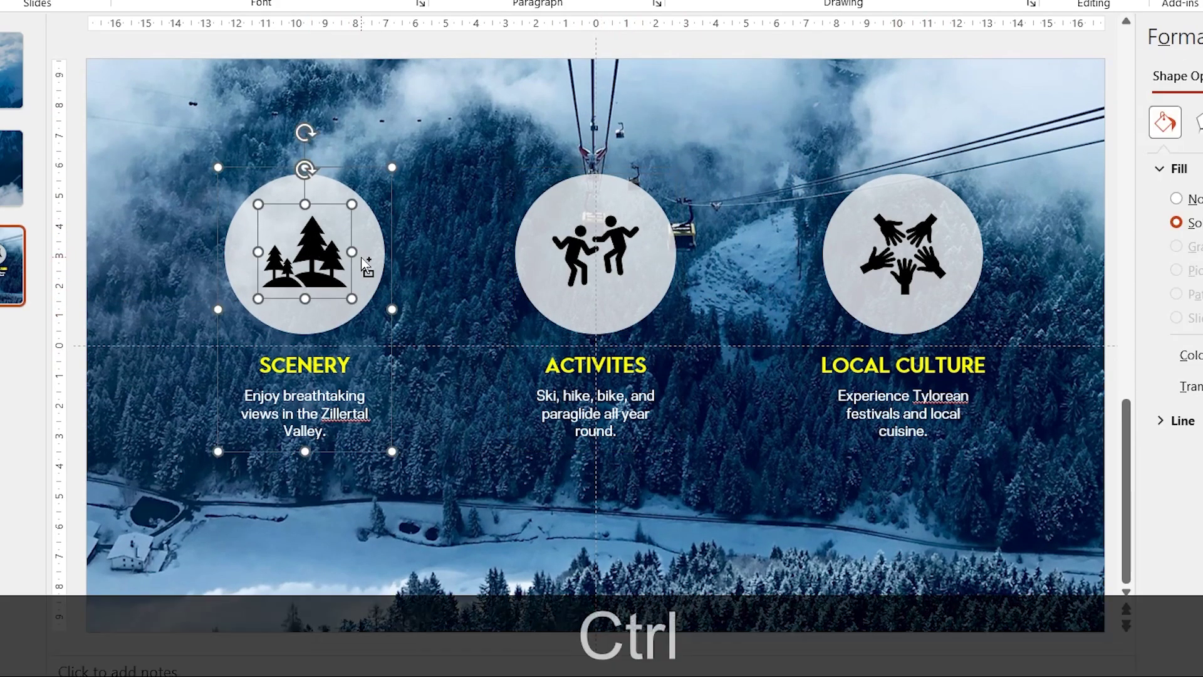
key(ctrl+g)
click(474, 492)
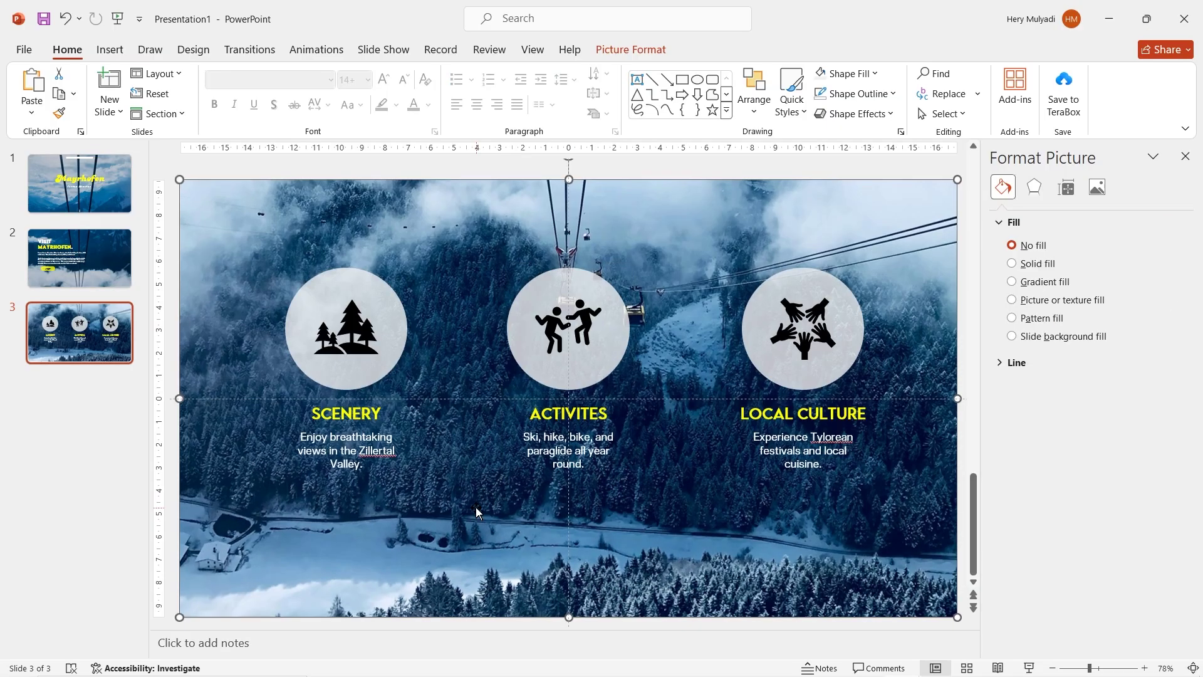
- Set the brightness of slide 3's background picture to -20%
click(1091, 196)
text(-20)
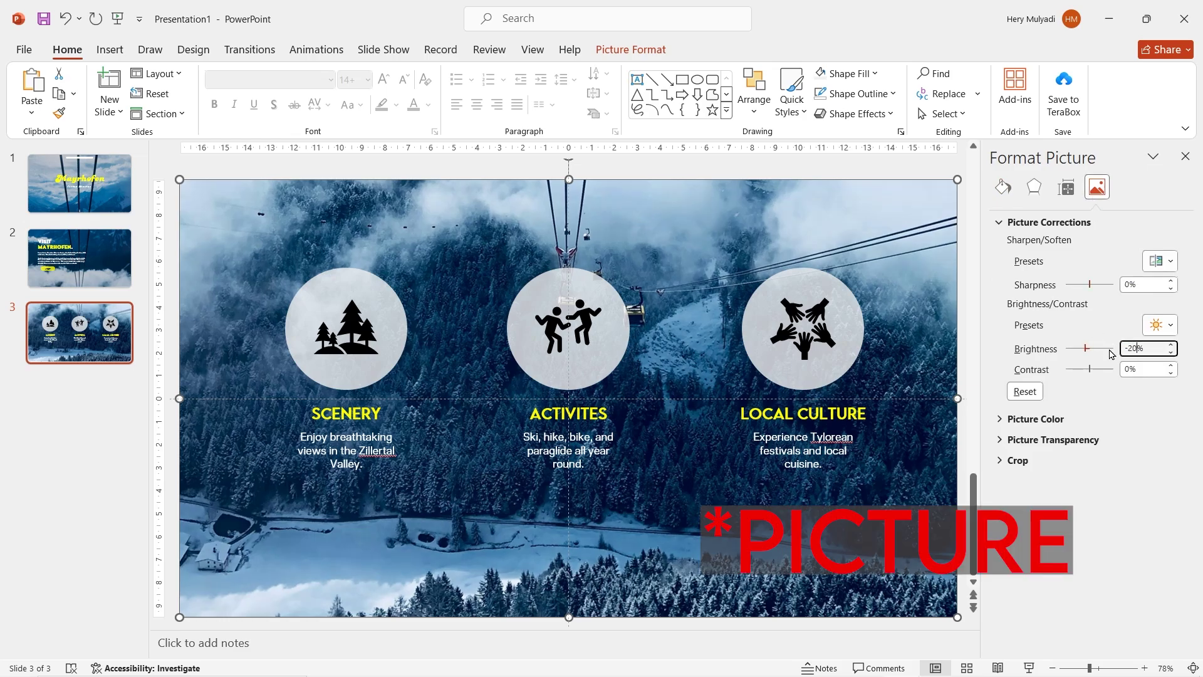
key(Return)
click(1184, 156)
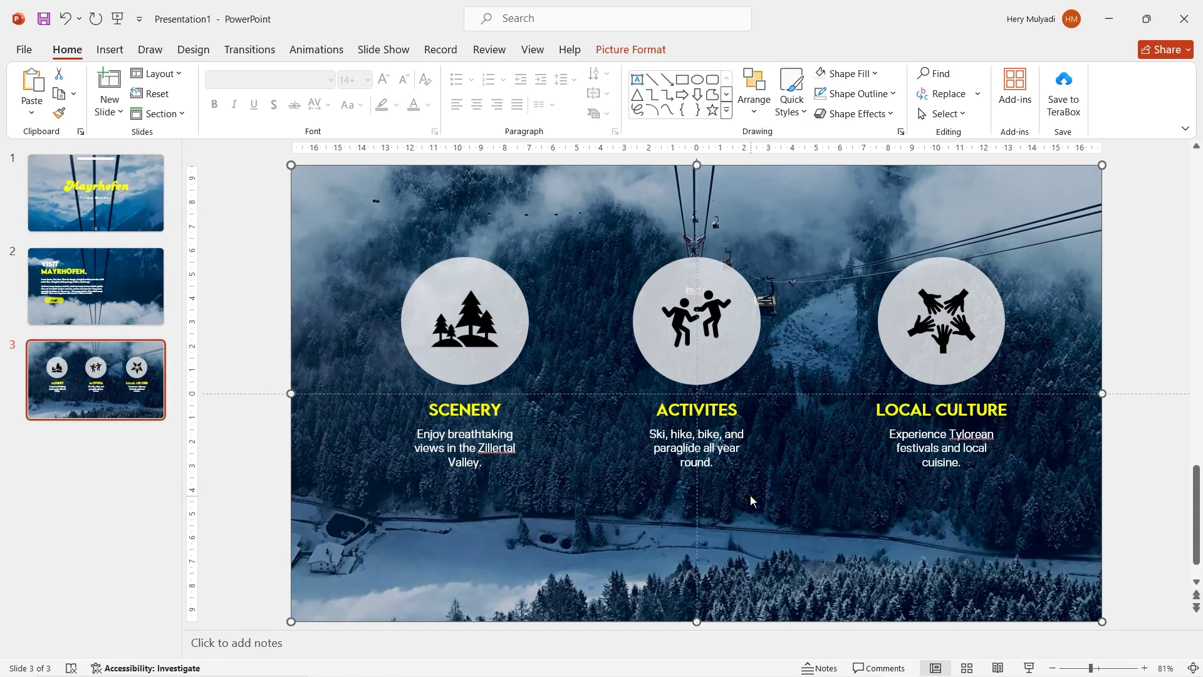
- Draw a rounded rectangle bar about 7.97 cm wide and 0.58 cm high, centred near slide 3's bottom edge
click(113, 48)
click(259, 94)
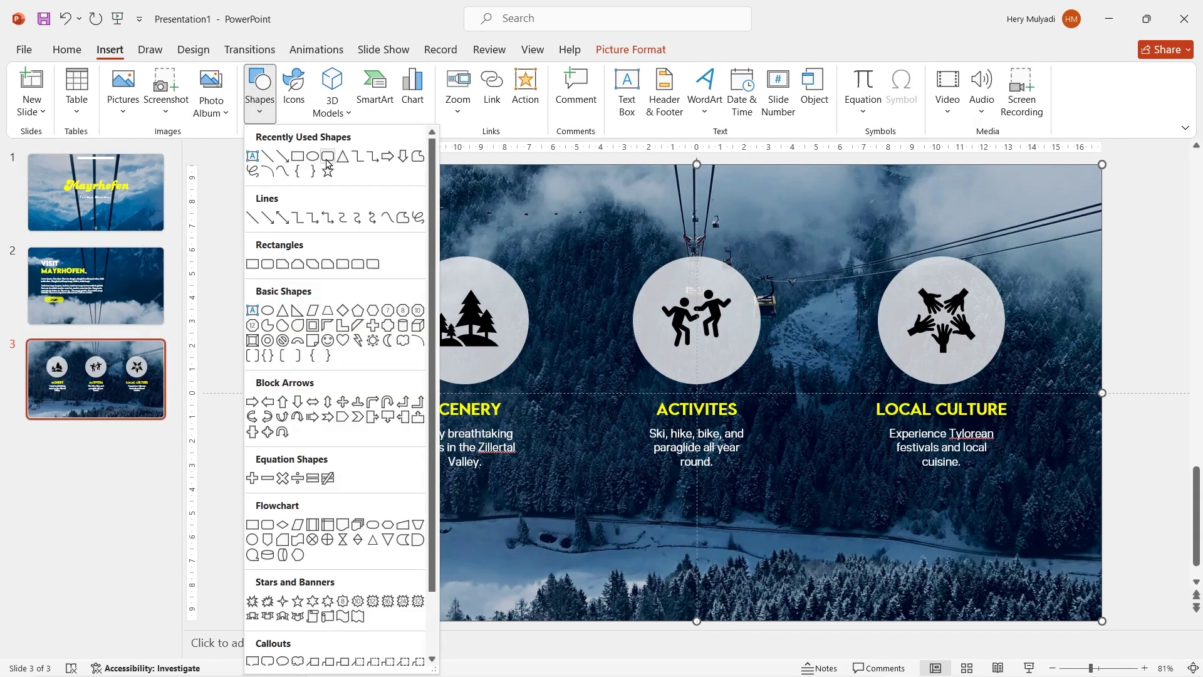
click(326, 161)
drag(640, 594, 833, 608)
drag(749, 606, 714, 608)
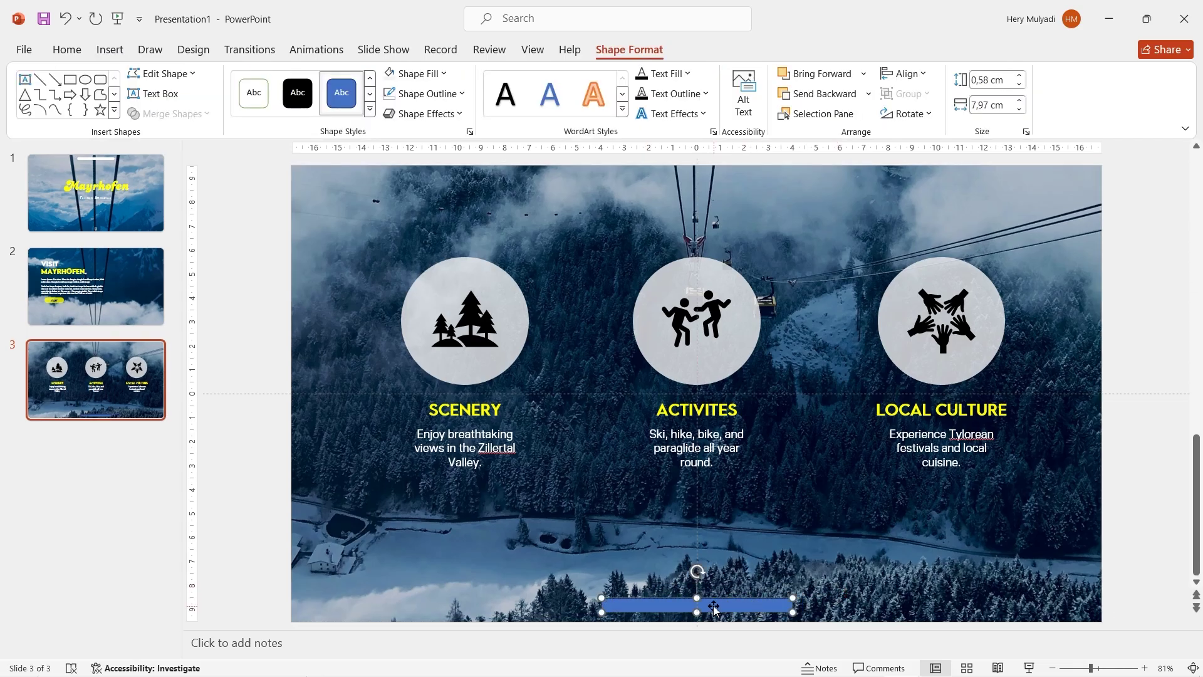
- Fill the bar at the bottom of slide 3 with white
scroll(714, 607, up, 5)
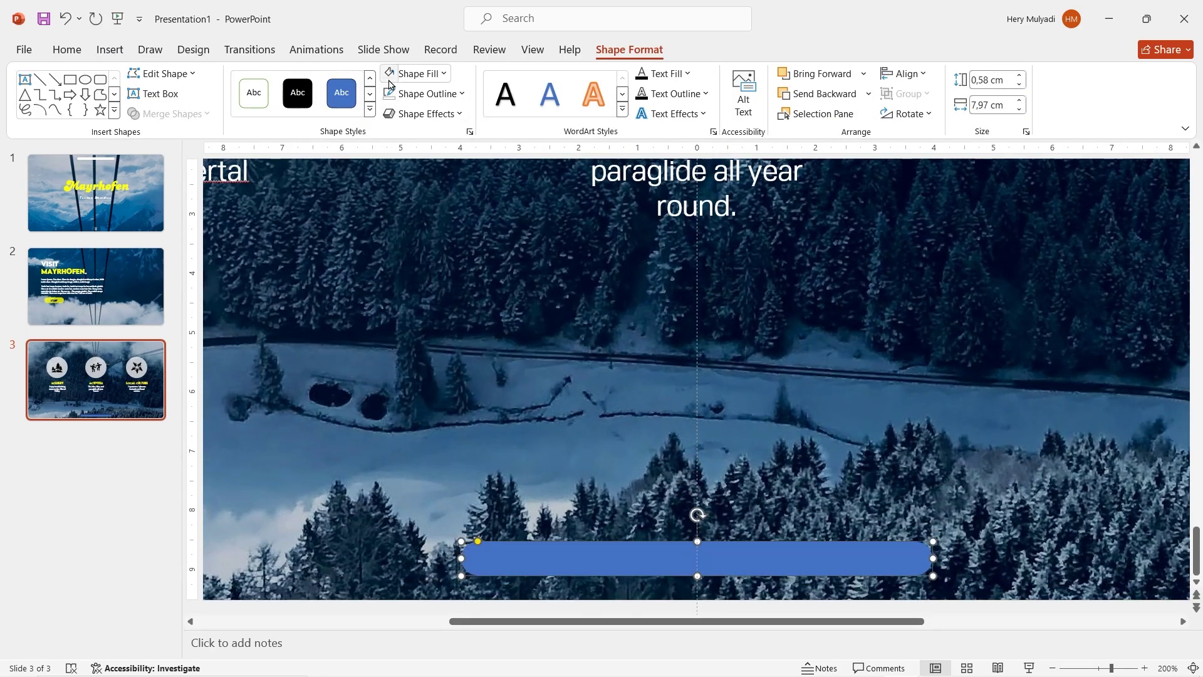
click(389, 74)
click(418, 73)
click(386, 147)
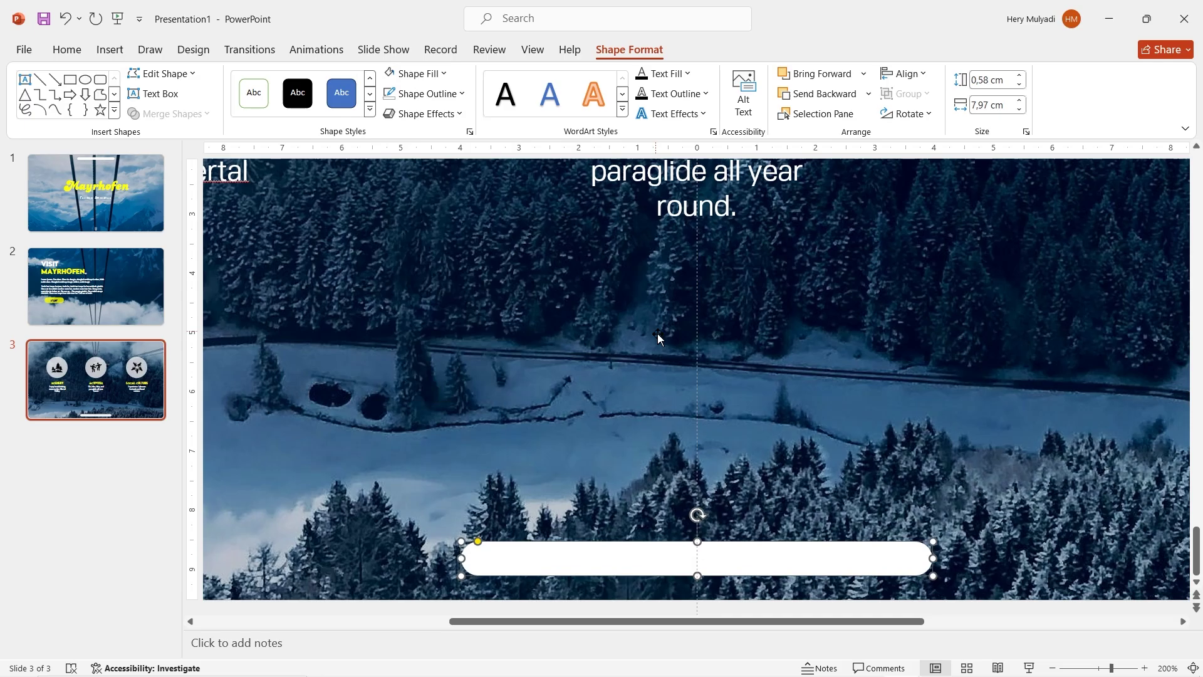
click(658, 333)
scroll(674, 490, down, 5)
- Copy the white down-chevron icon at the bottom of slide 1 onto slide 2
click(134, 222)
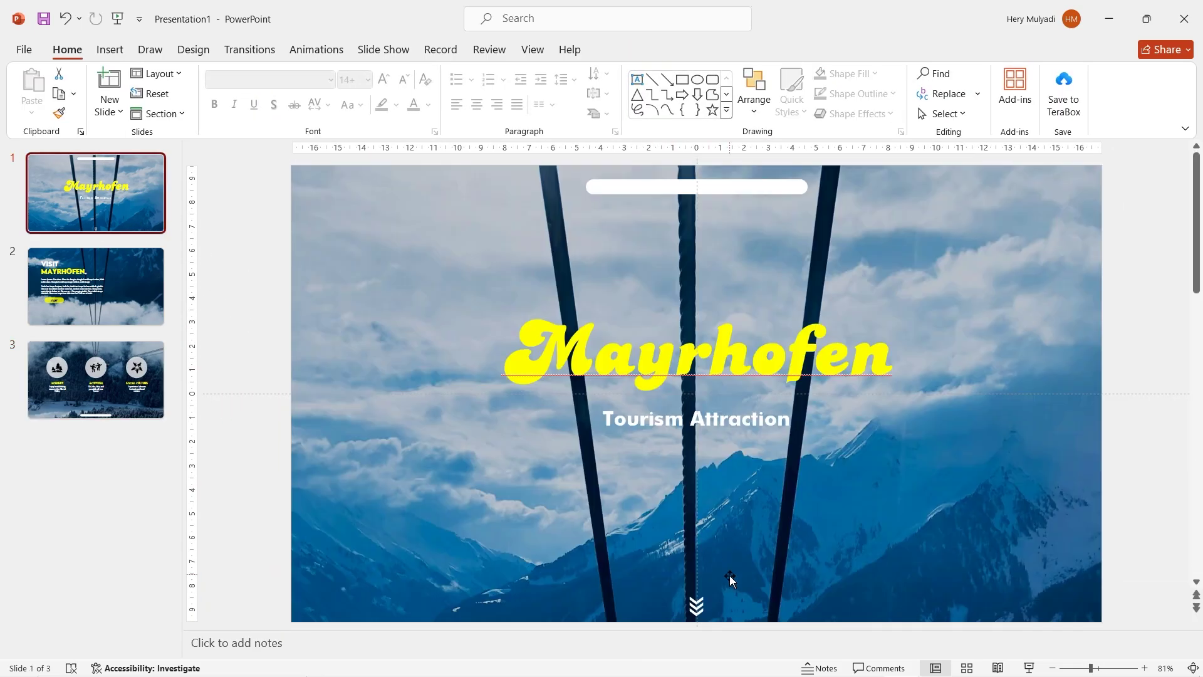
click(697, 600)
key(ctrl+c)
key(Page_Down)
key(ctrl+v)
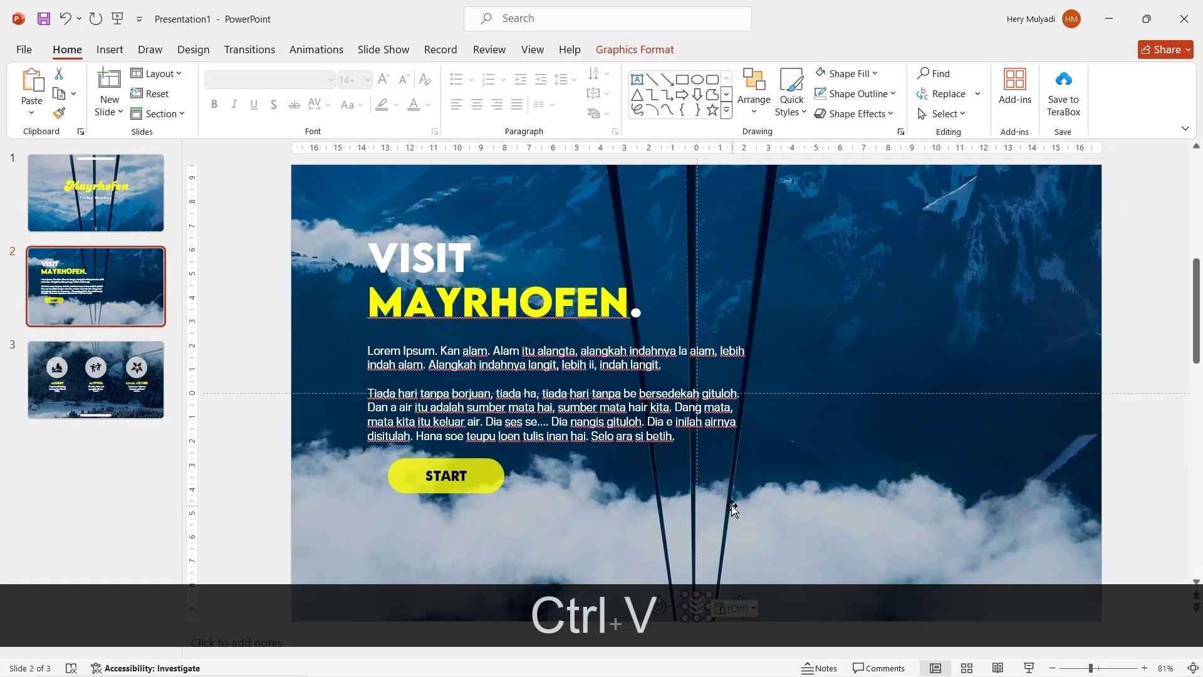
- Draw a fully rounded rectangle about 6.05 cm wide and 0.89 cm high in slide 2's upper right corner
click(967, 204)
click(109, 49)
click(259, 91)
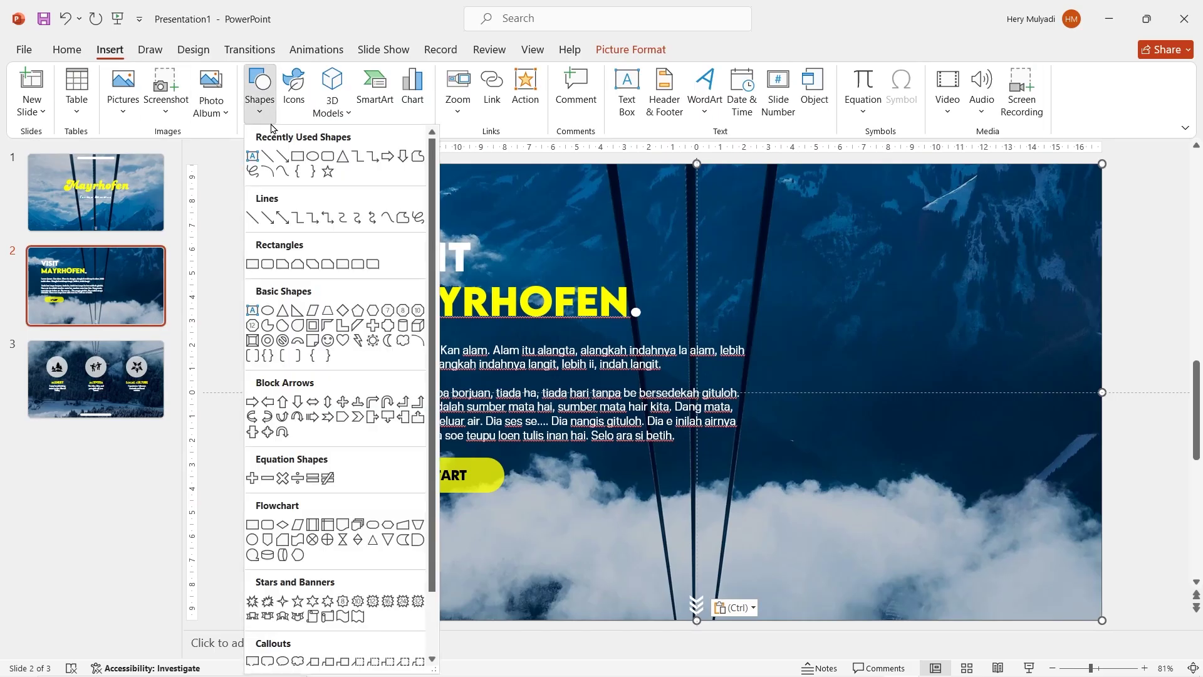
click(258, 247)
drag(944, 172, 1080, 194)
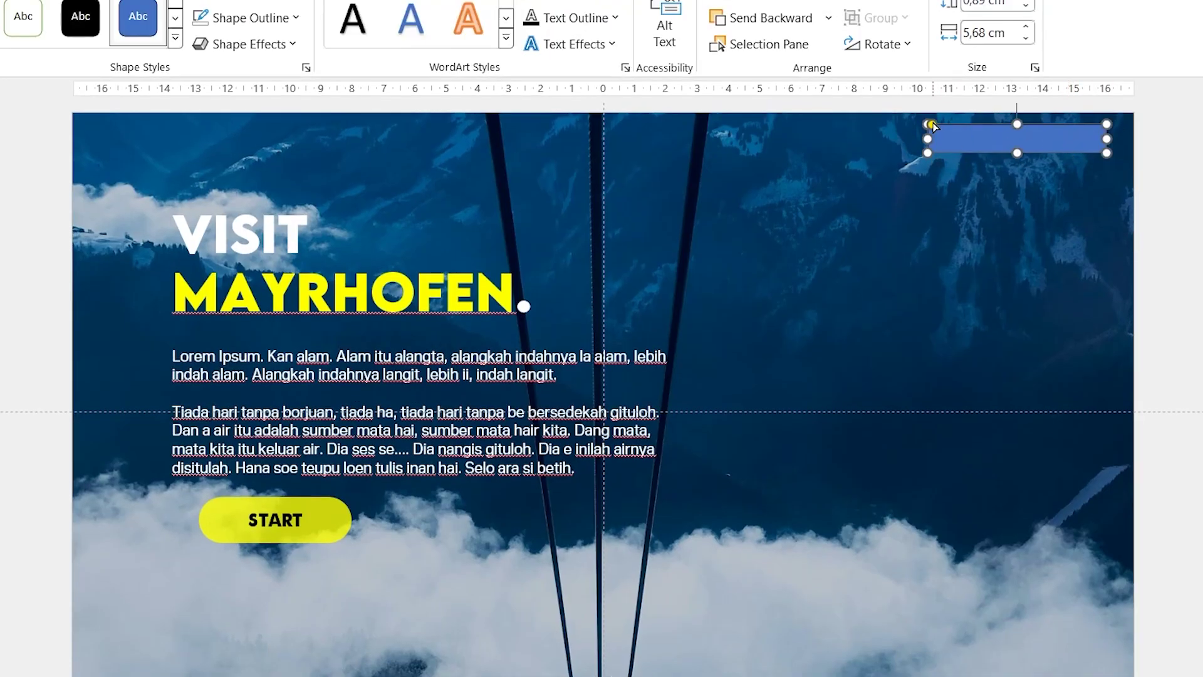
drag(932, 126, 915, 138)
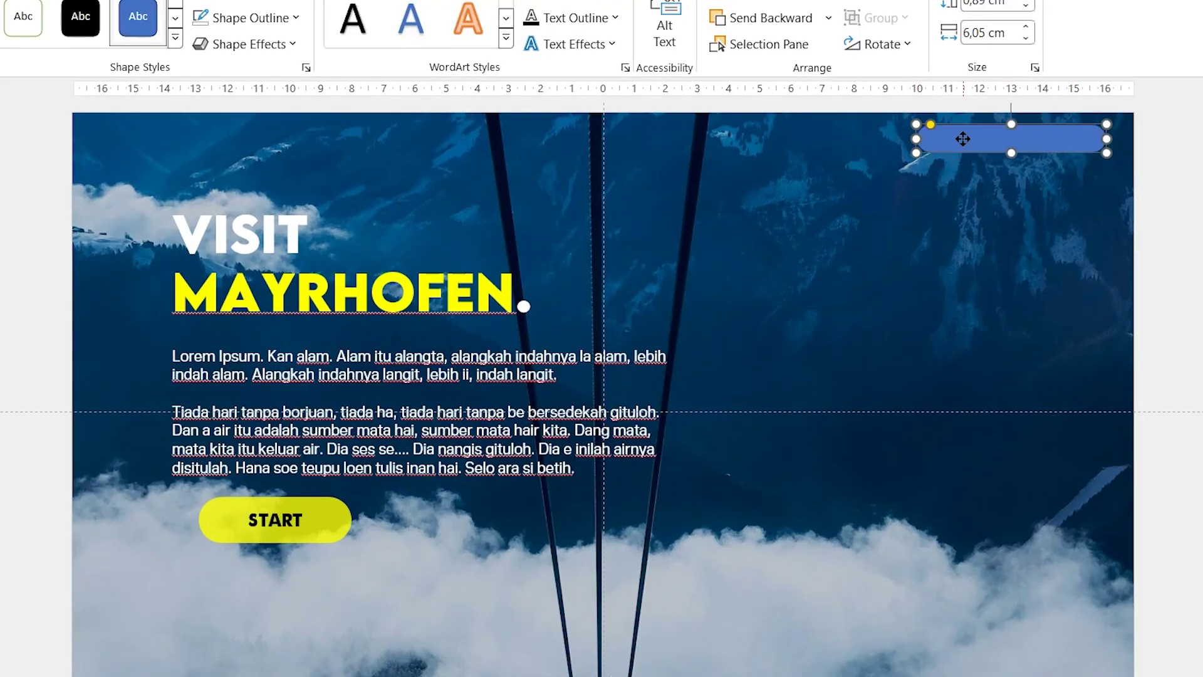
- Fill the rounded bar on slide 2 with off-white at 20% transparency
click(229, 21)
click(213, 150)
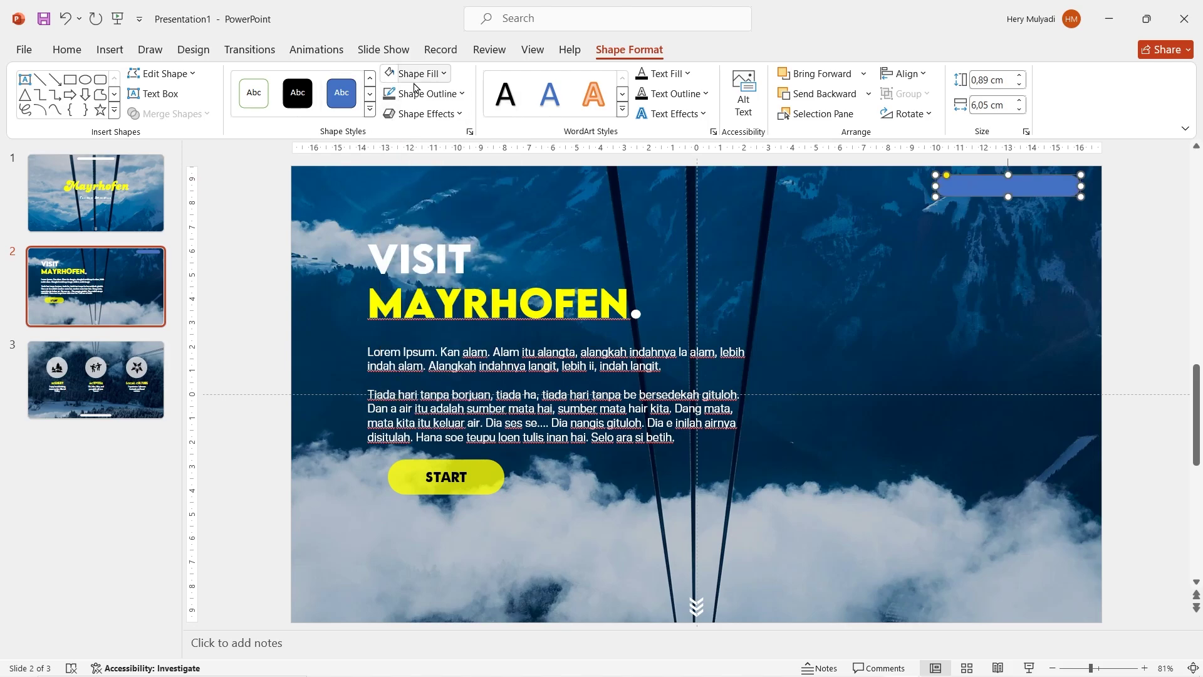
click(417, 74)
click(388, 168)
right_click(1027, 187)
click(943, 602)
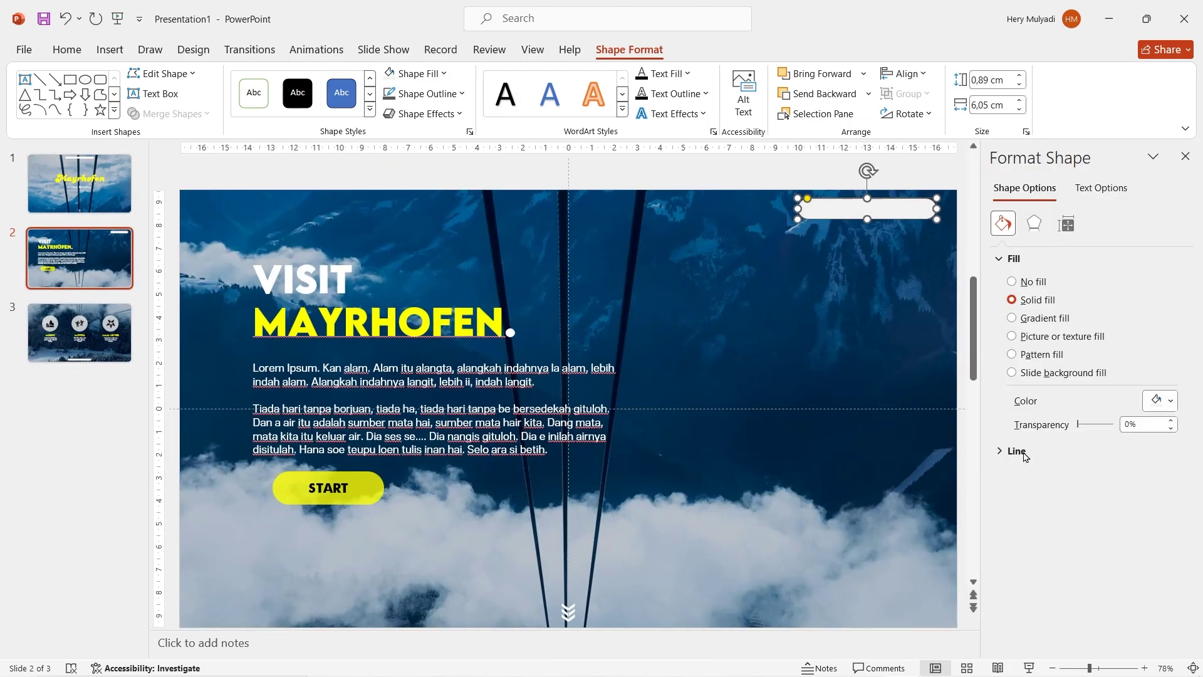
drag(1128, 424, 1115, 429)
text(20)
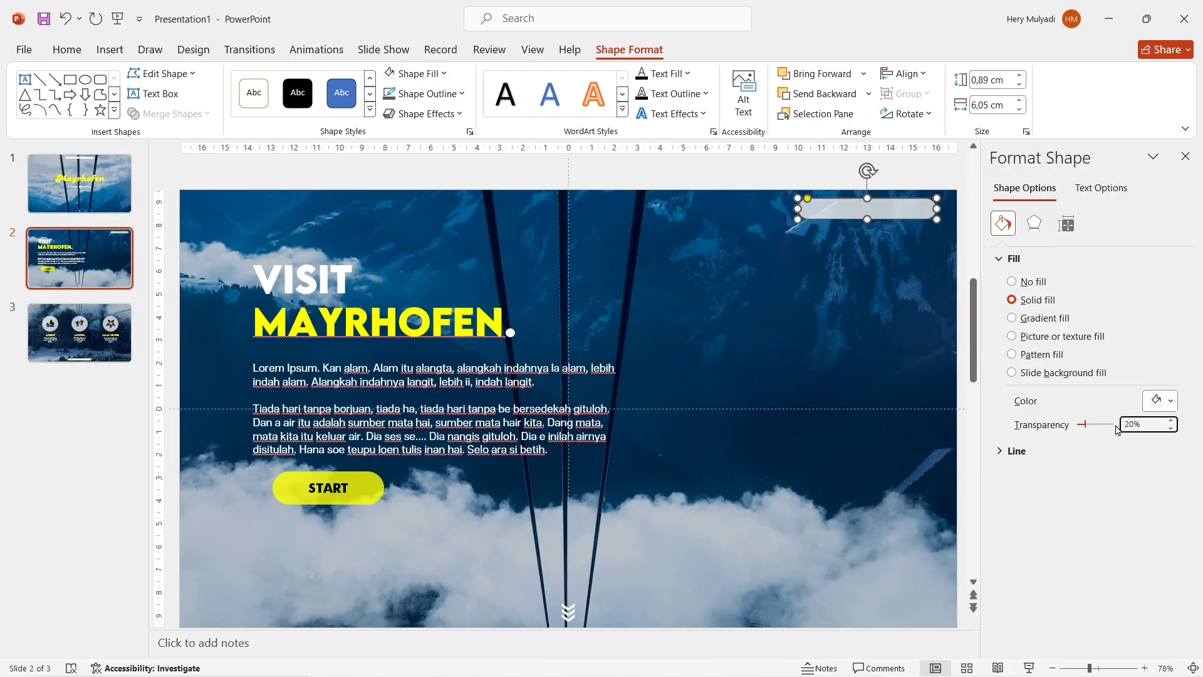
- Insert the magnifying glass icon from the stock icon library onto slide 2
click(106, 52)
click(294, 94)
scroll(416, 338, down, 10)
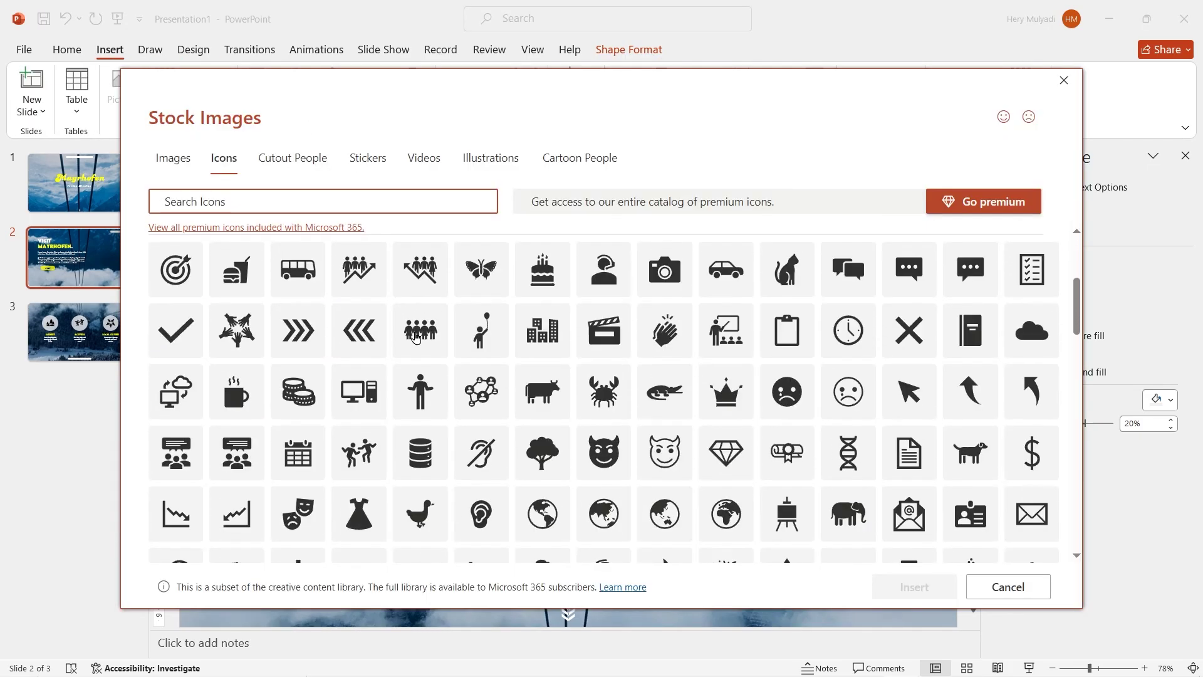
scroll(416, 338, down, 5)
click(862, 347)
click(914, 586)
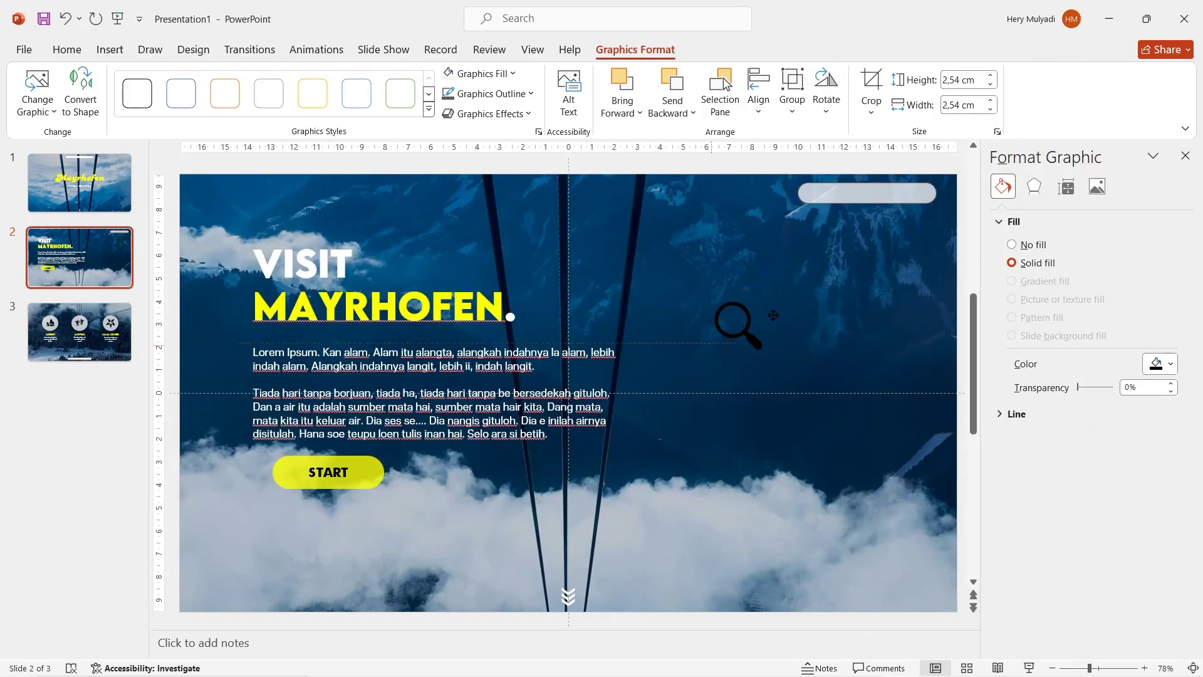
- Shrink the magnifying glass to about 0.57 cm, fit it inside the search bar's right end and fill it dark grey
drag(746, 324, 931, 200)
scroll(931, 201, up, 10)
drag(607, 226, 745, 334)
drag(717, 242, 728, 254)
drag(766, 290, 768, 290)
click(1167, 364)
click(1099, 478)
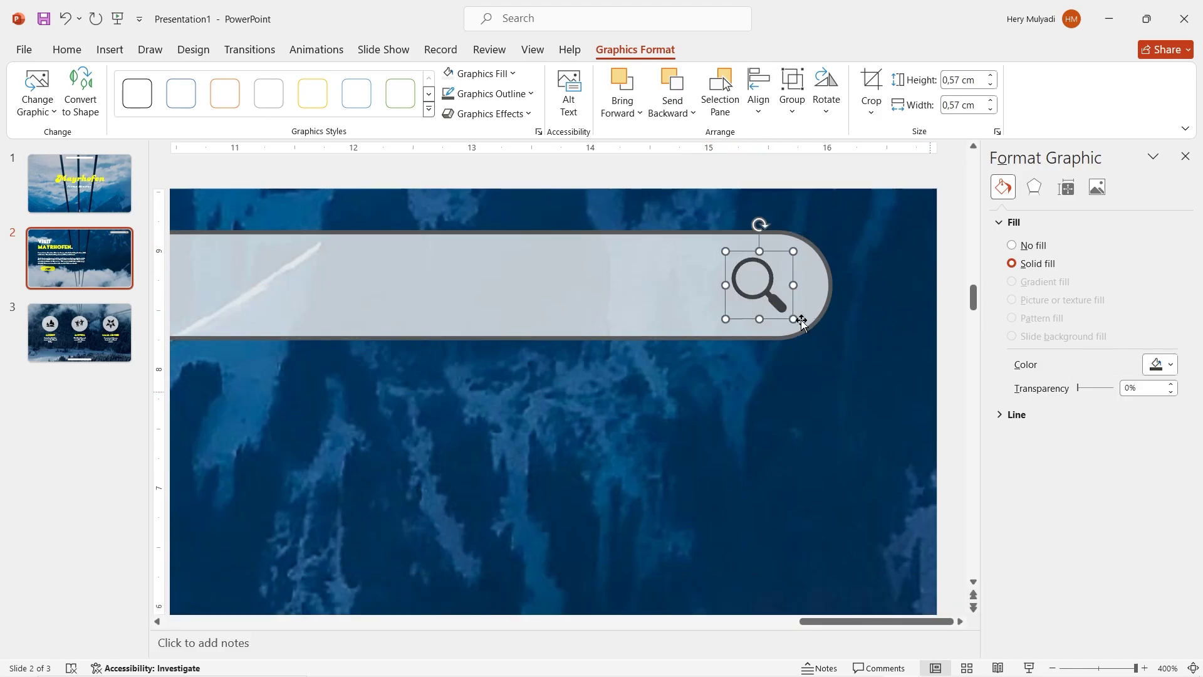
- Draw a short vertical divider line inside the search bar, just left of the magnifying glass
click(110, 51)
click(259, 94)
click(250, 212)
drag(702, 317, 702, 257)
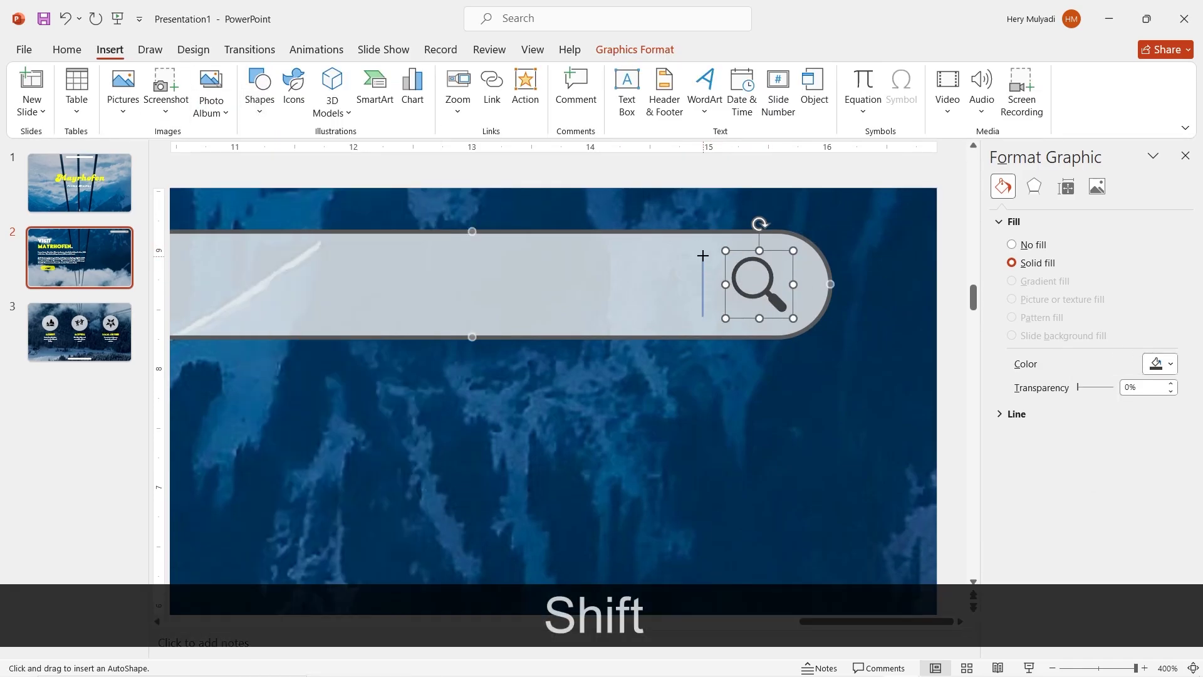
scroll(542, 386, down, 12)
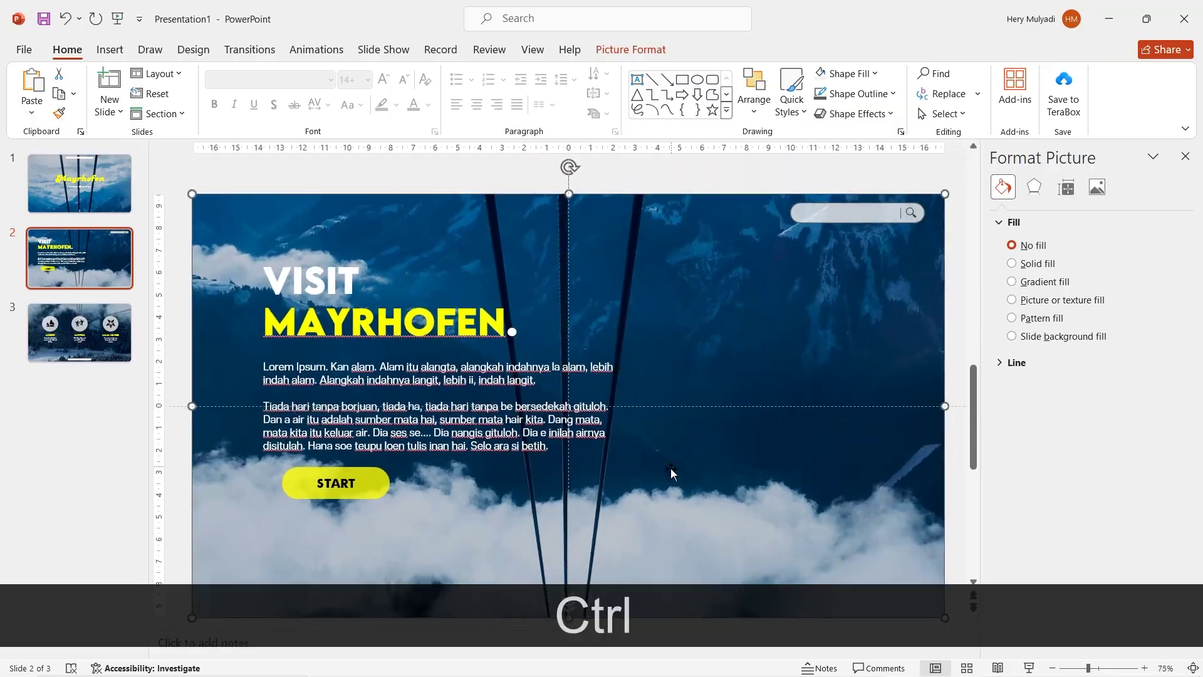
- Apply the Push transition to slides 2 and 3 together
click(412, 175)
ctrl+click(118, 385)
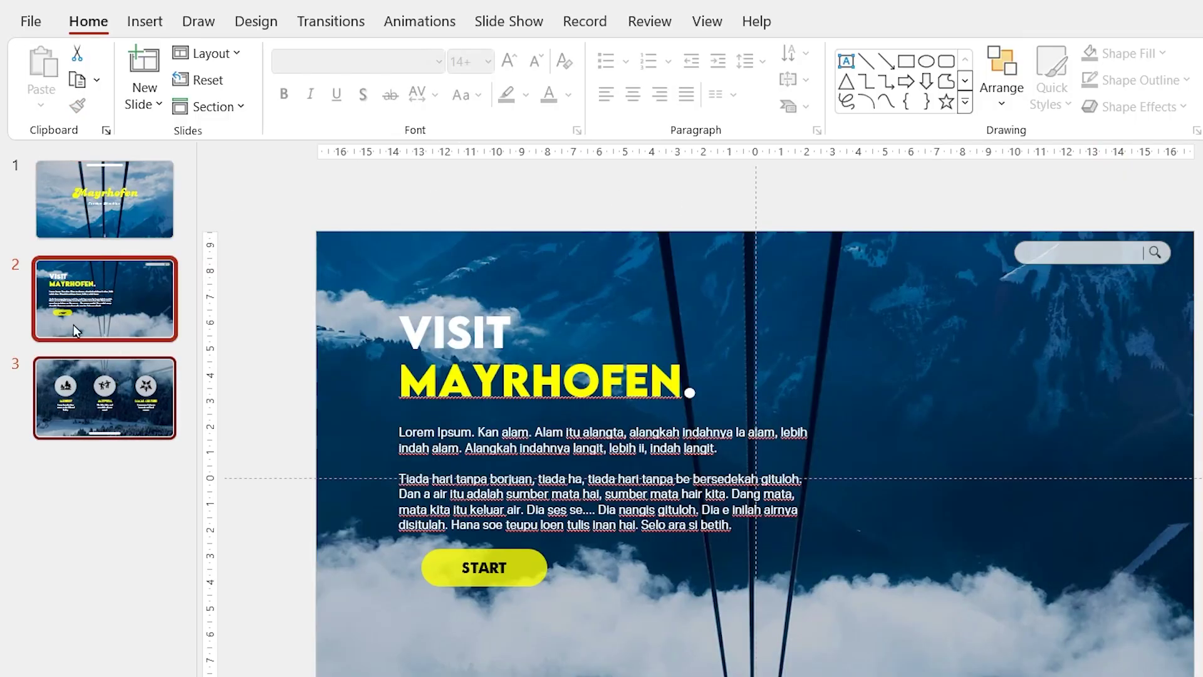
click(331, 21)
click(385, 75)
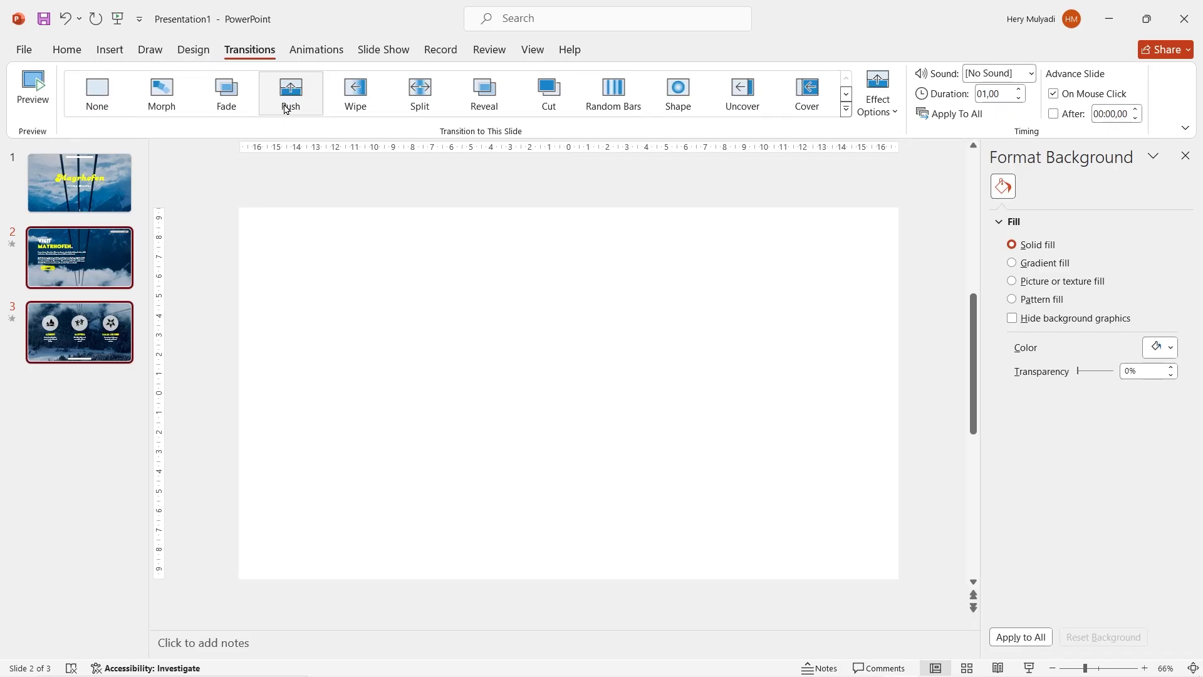